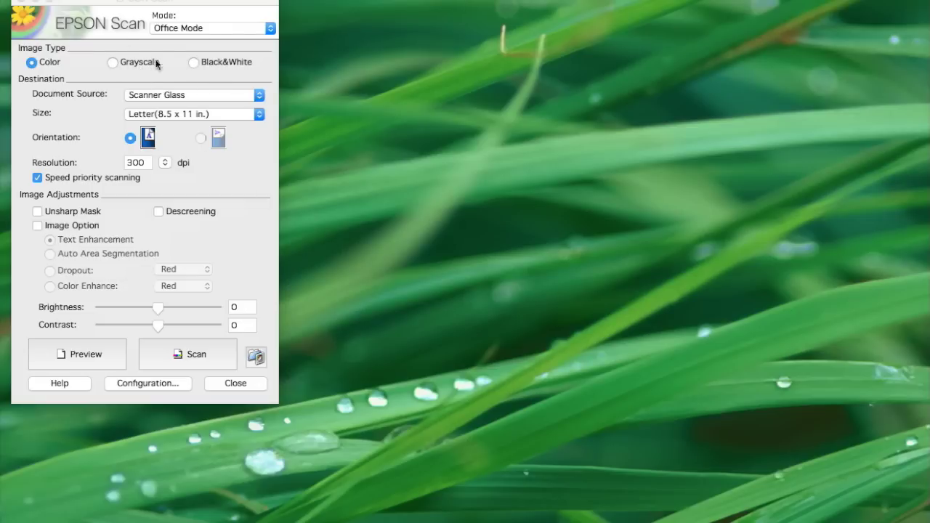
- Switch the scanner from Office Mode to Professional Mode
left_click(217, 31)
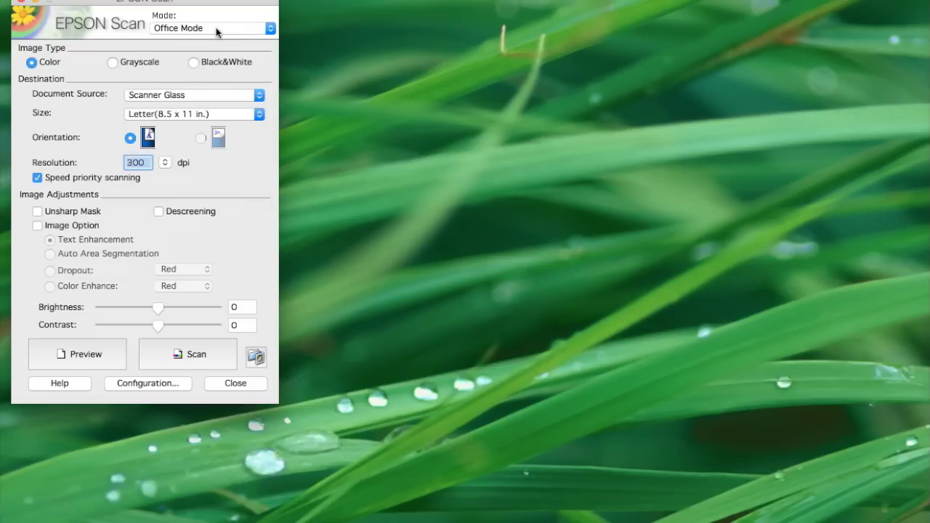
left_click(217, 31)
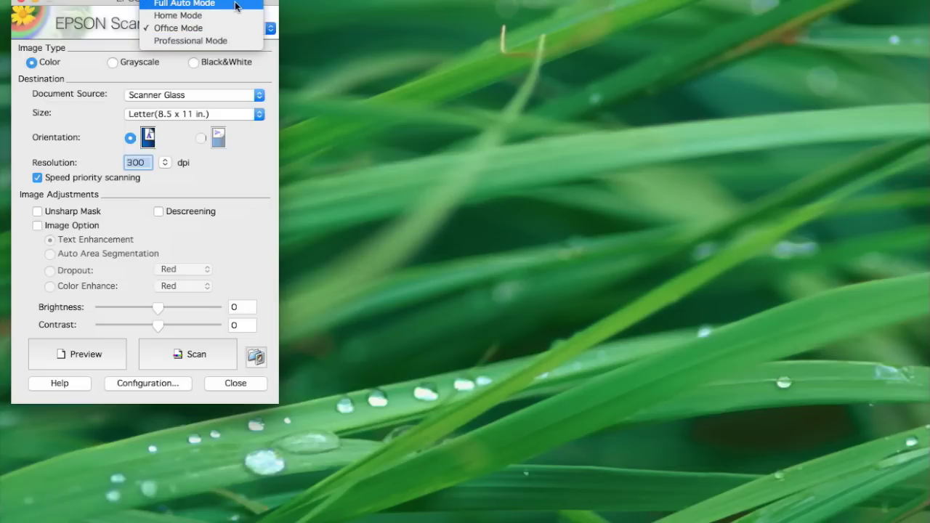
left_click(212, 40)
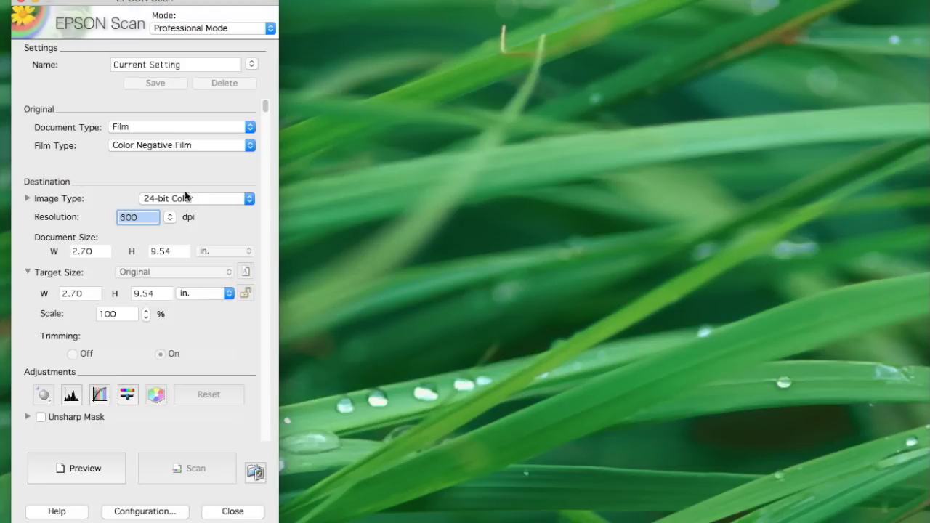
- Choose Film as the document type and Color Negative Film as the film type
left_click(136, 128)
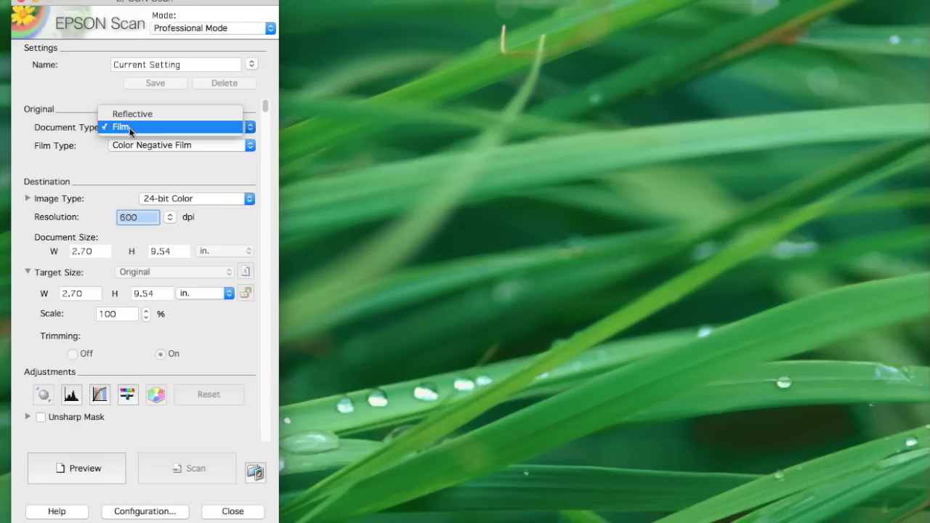
left_click(136, 127)
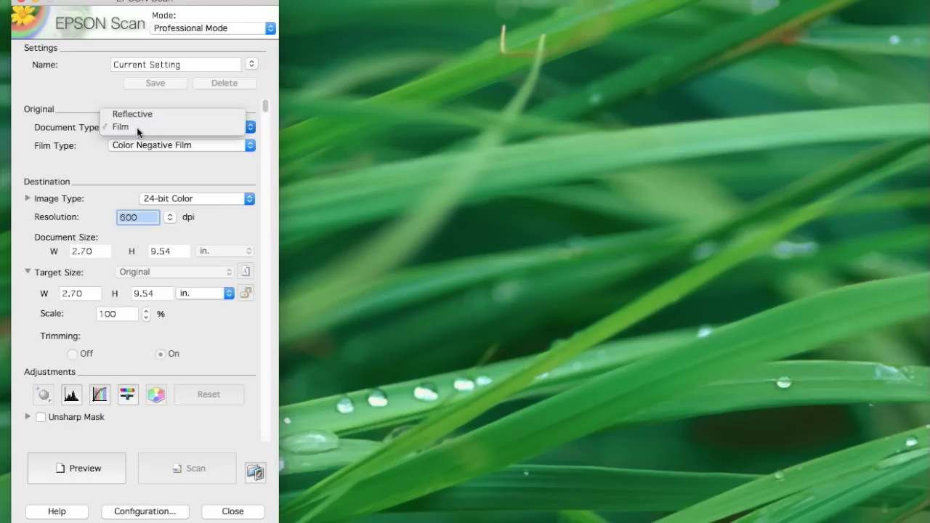
left_click(211, 145)
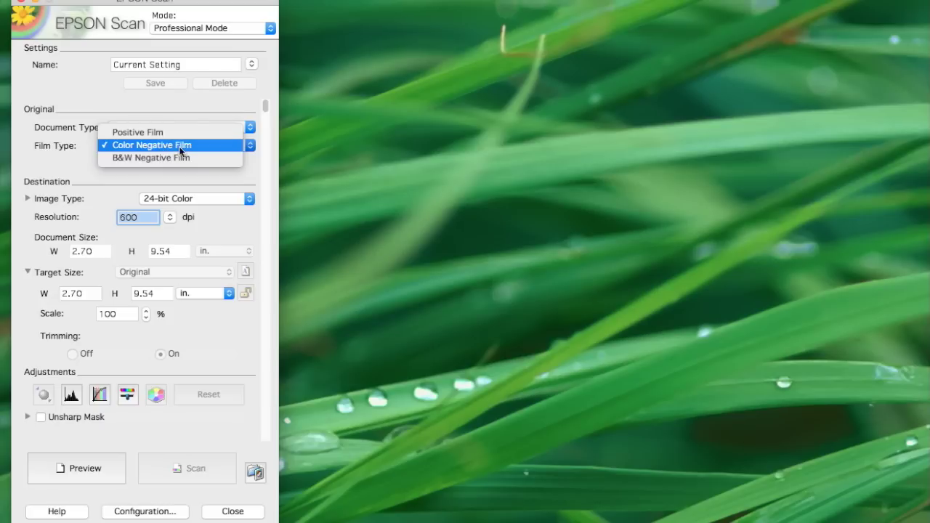
left_click(123, 146)
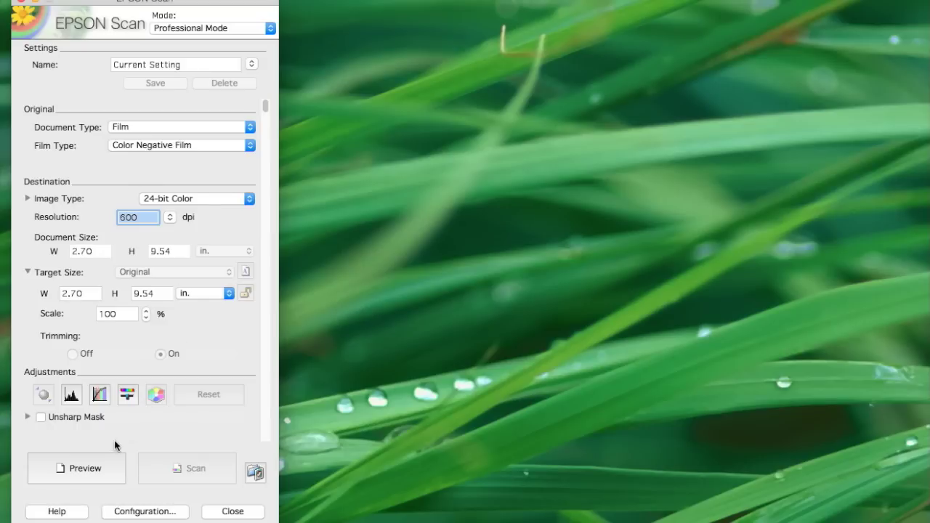
- Preview the film strip in normal view and marquee the quad-bike frame at about 2.22 by 2.27 in
left_click(83, 468)
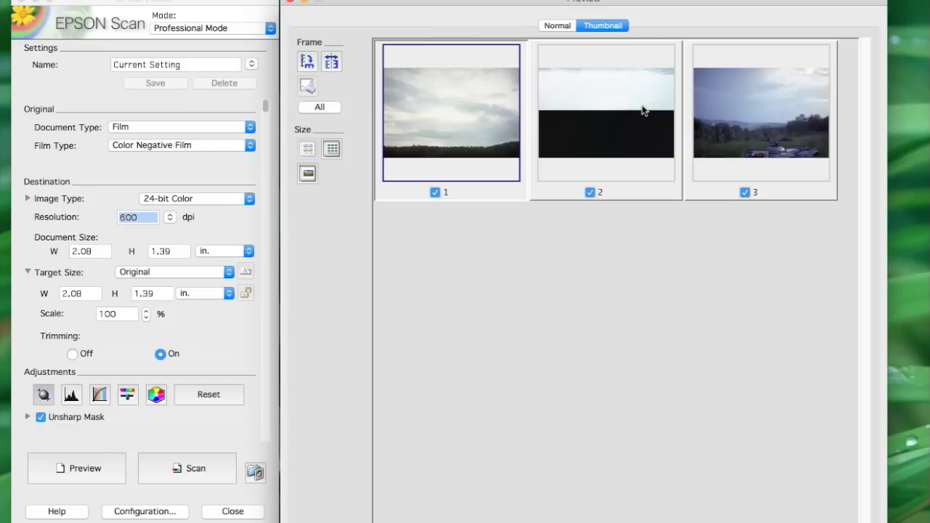
left_click(553, 26)
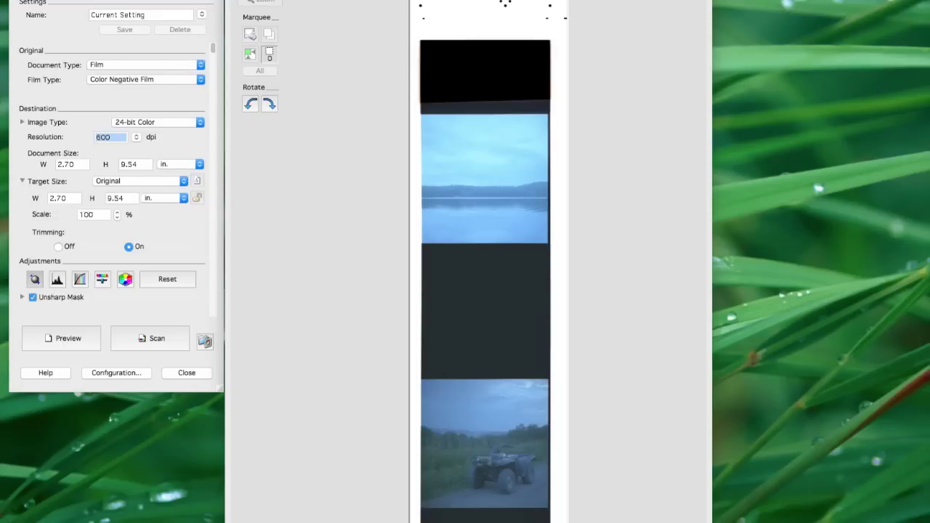
left_click(272, 55)
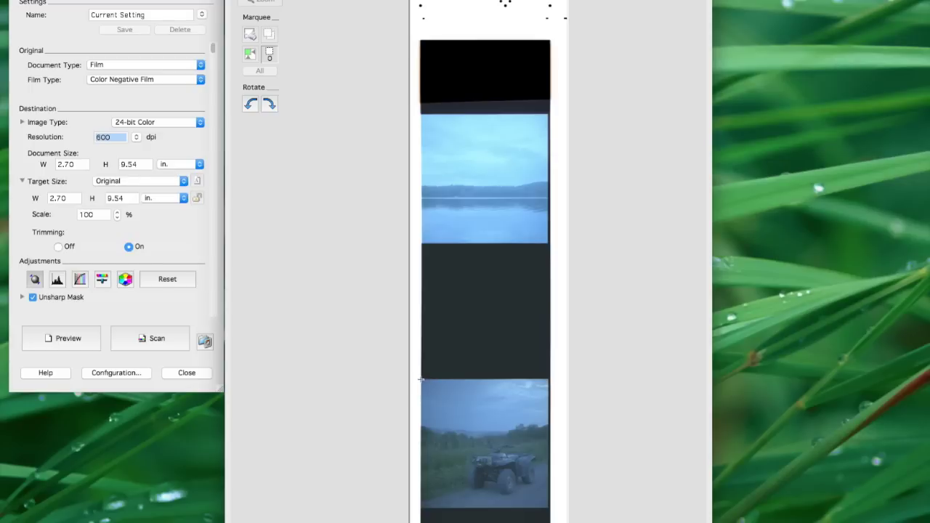
left_click_drag(420, 378, 549, 510)
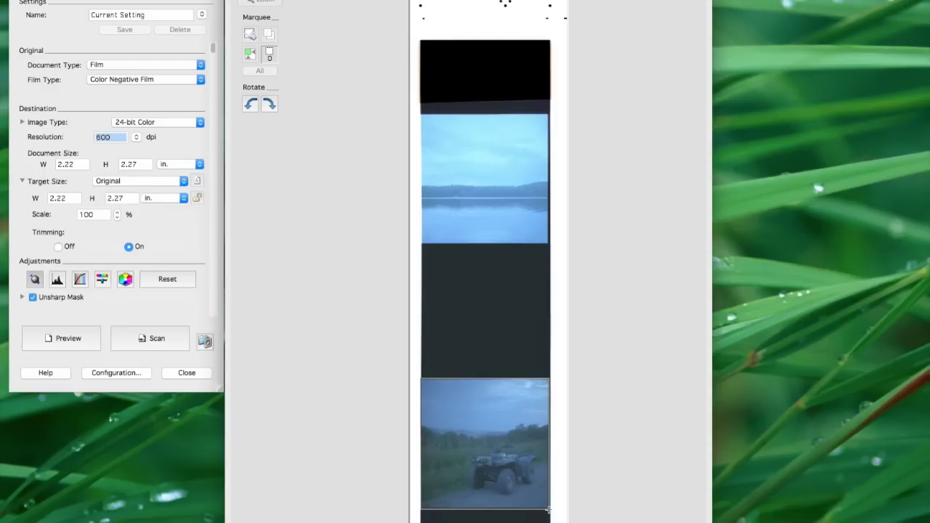
left_click_drag(549, 512, 549, 512)
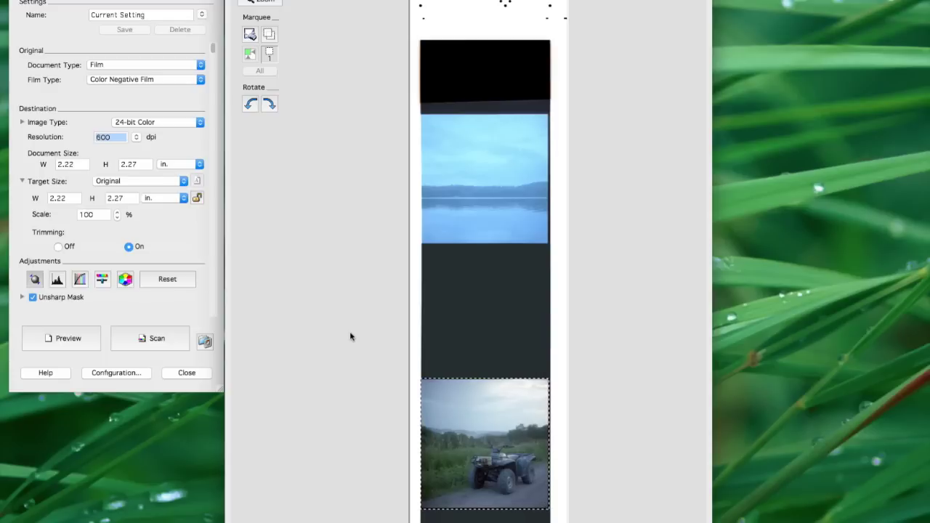
- Adjust the selected frame's histogram to a black input of 90 and a white input of 210
left_click(57, 278)
left_click_drag(157, 358, 236, 389)
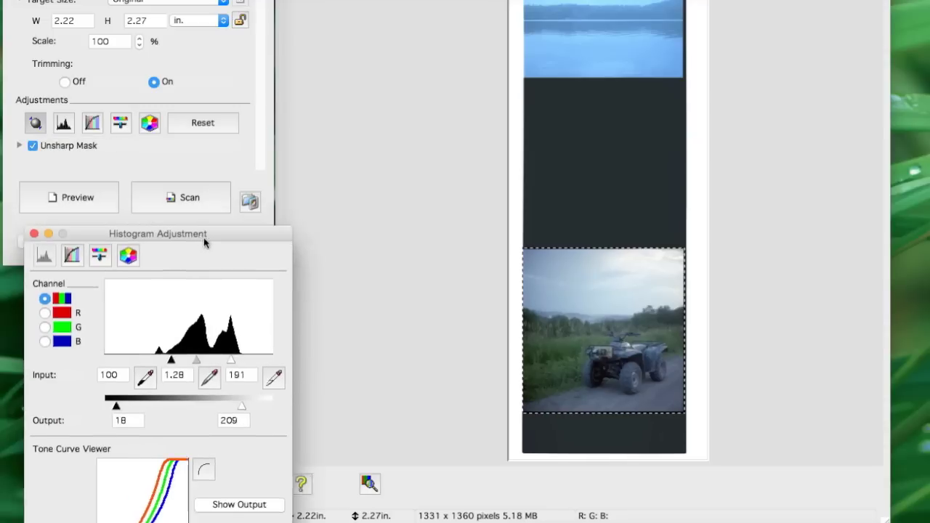
left_click_drag(288, 265, 372, 278)
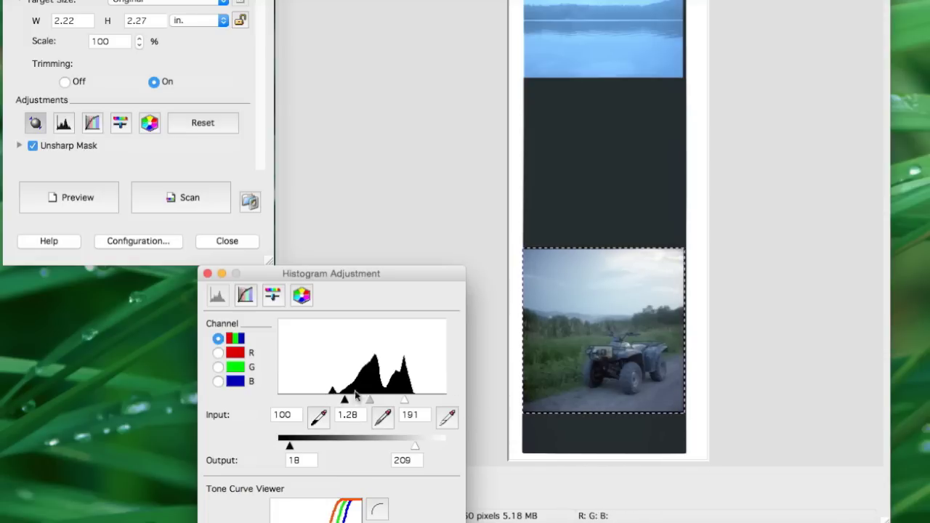
left_click_drag(348, 404, 337, 403)
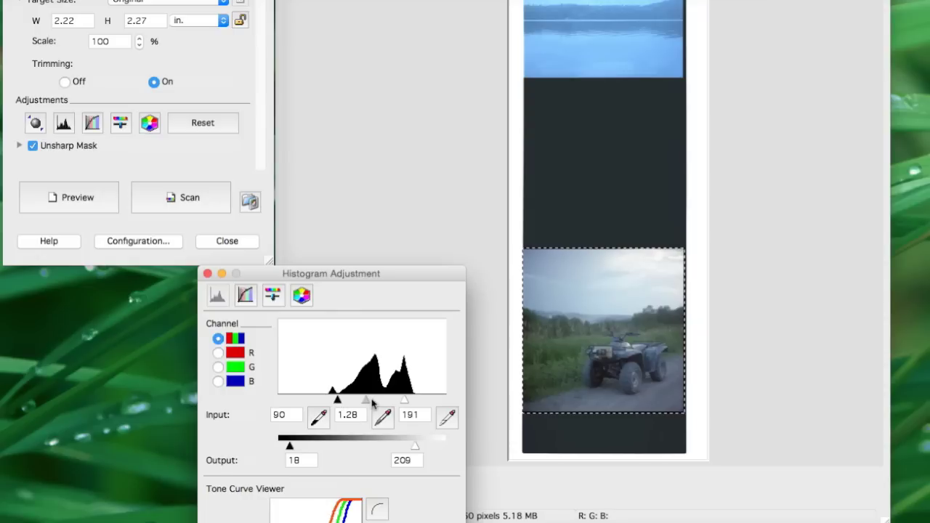
left_click_drag(405, 402, 416, 400)
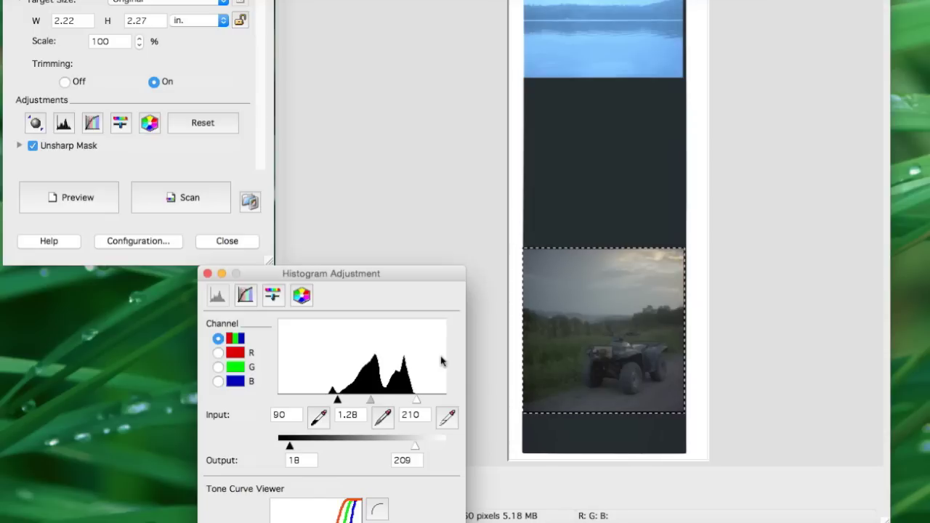
left_click_drag(443, 275, 439, 0)
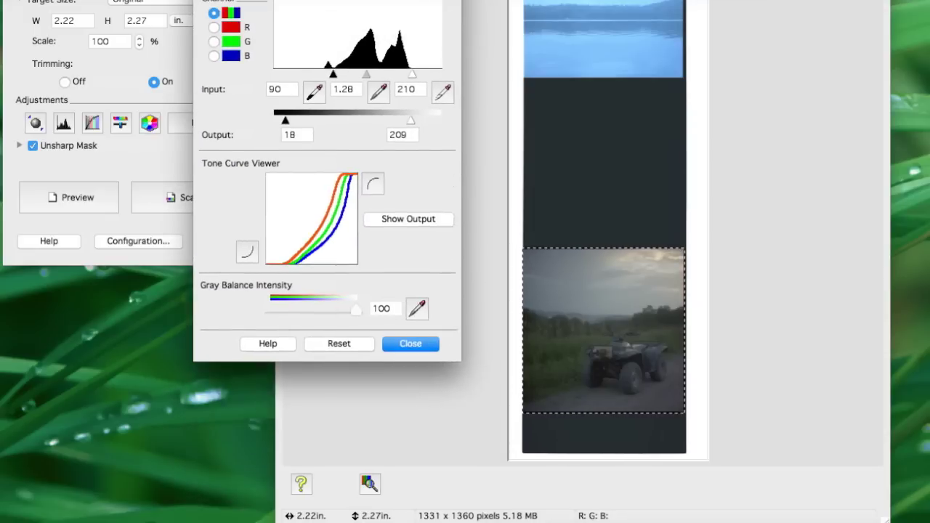
left_click(424, 344)
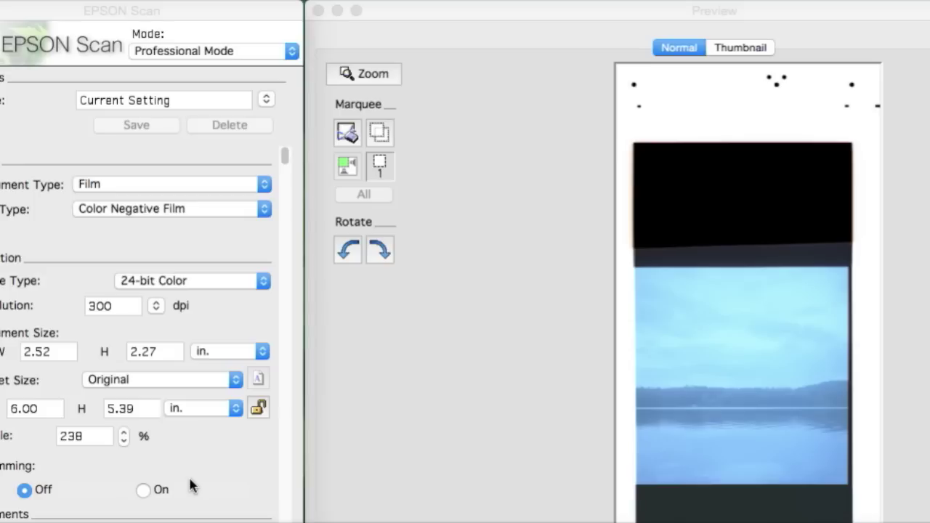
- Set the scan's target width to 10 in and its resolution to 600 dpi
left_click(48, 412)
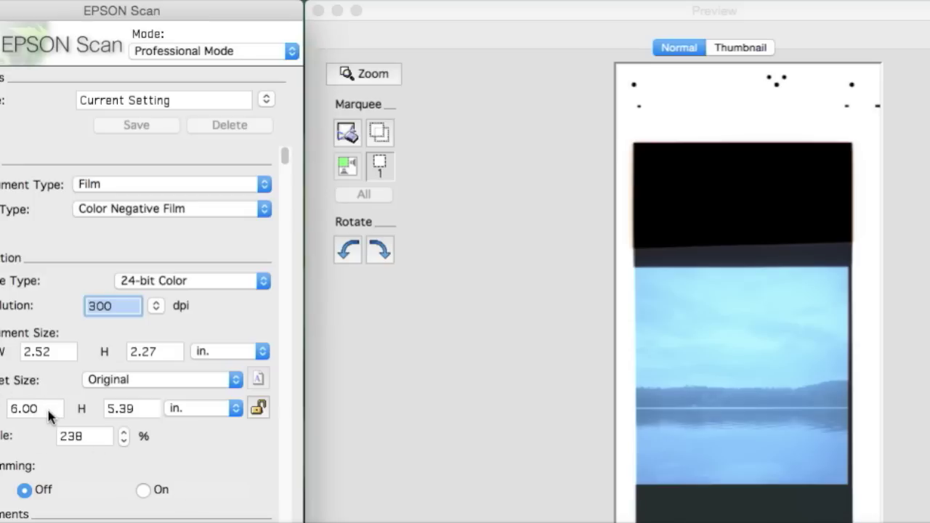
left_click(47, 407)
type("10")
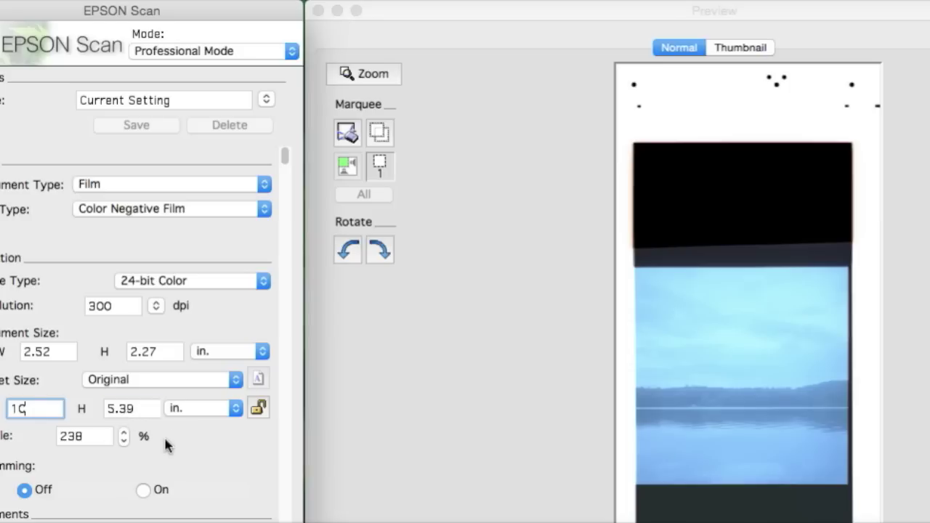
key("Return")
double_click(120, 306)
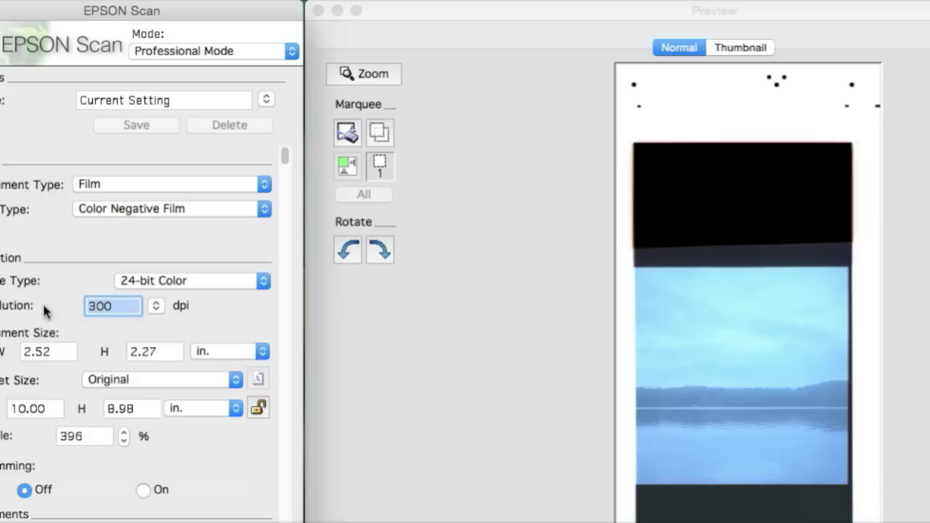
type("600")
key("Return")
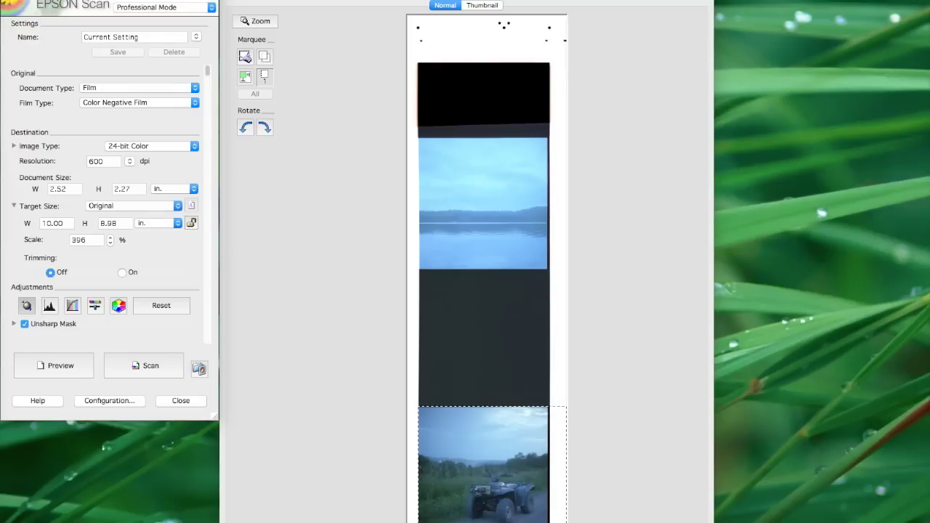
- Scan the selected frame and save it to Pictures in TIFF format with the prefix img and start number 003
left_click(144, 367)
left_click(144, 367)
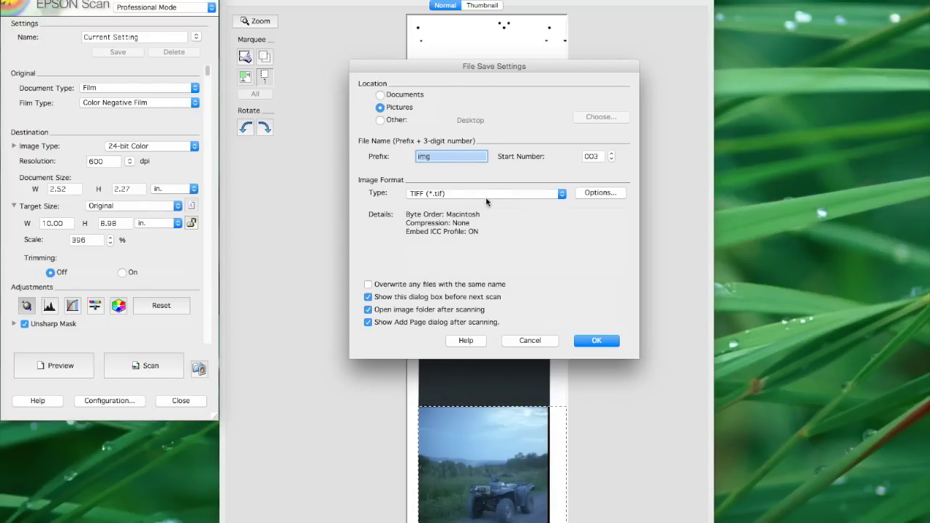
left_click(440, 194)
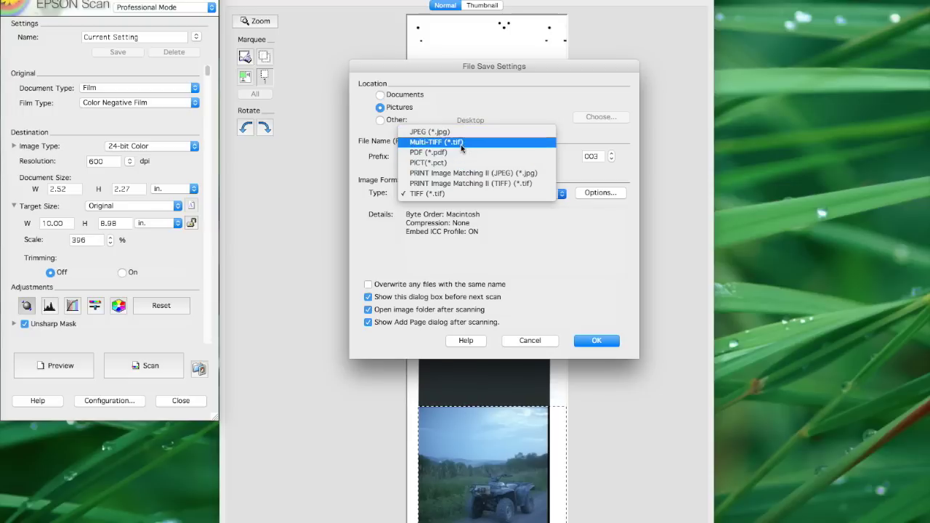
left_click(448, 195)
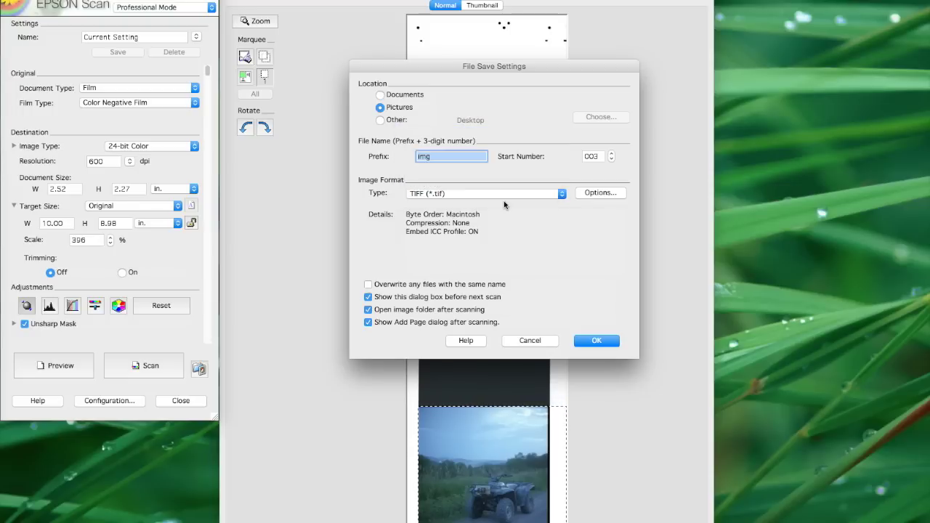
left_click(605, 340)
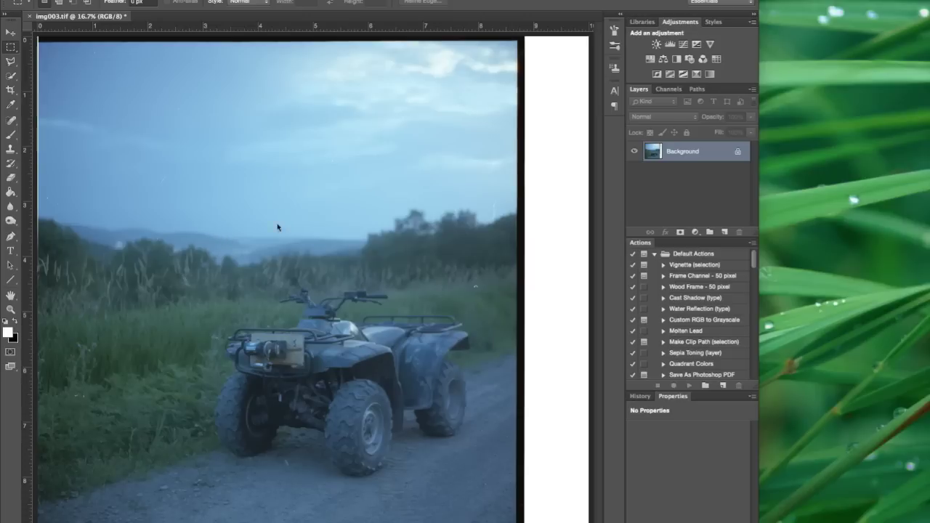
- In Photoshop, add a Levels adjustment layer to img003.tif and set the Red channel's black input to 23
left_click(694, 232)
left_click(714, 281)
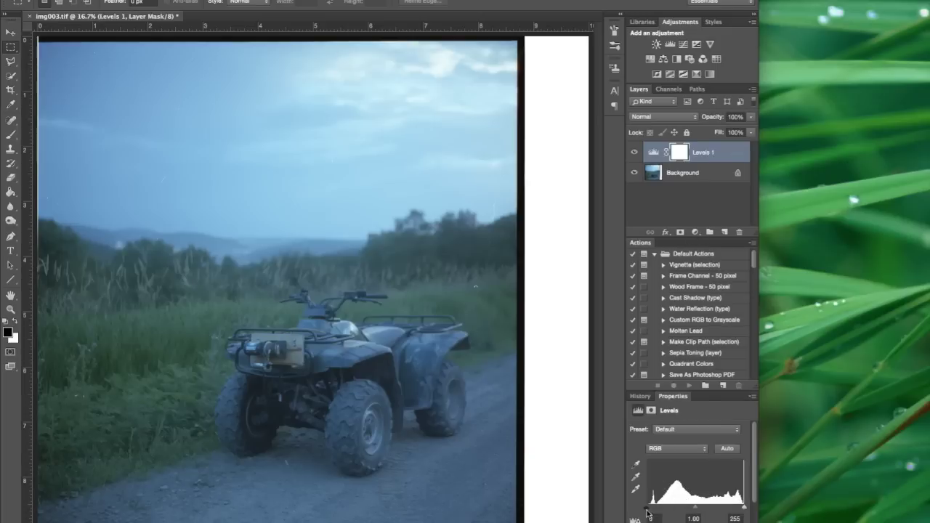
left_click(663, 449)
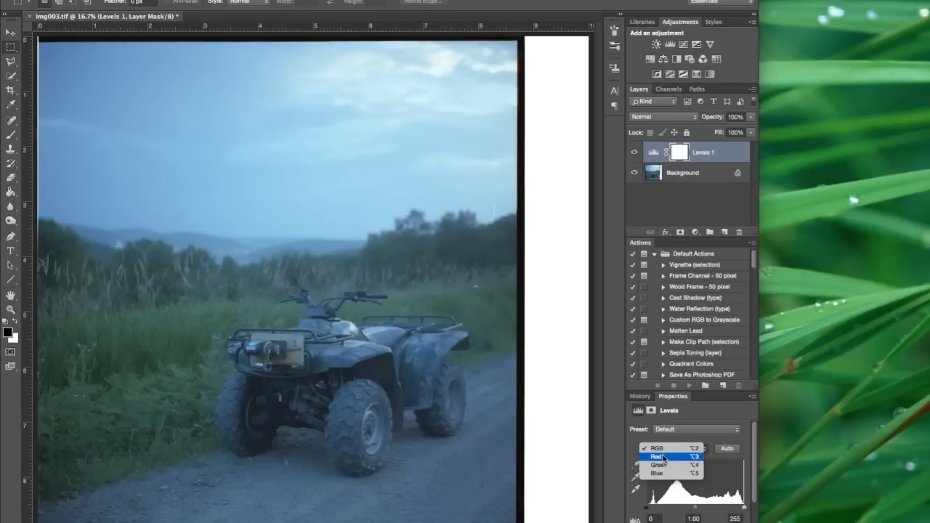
left_click(661, 456)
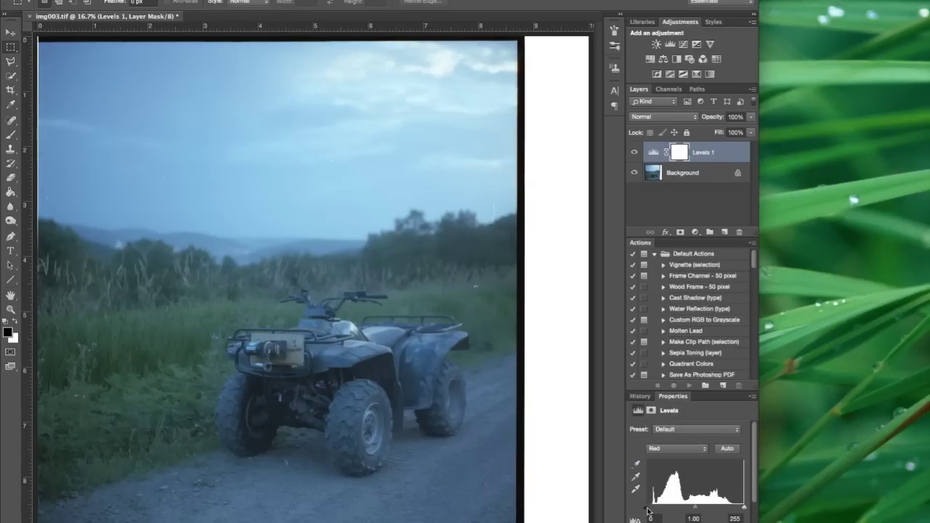
left_click_drag(648, 510, 655, 512)
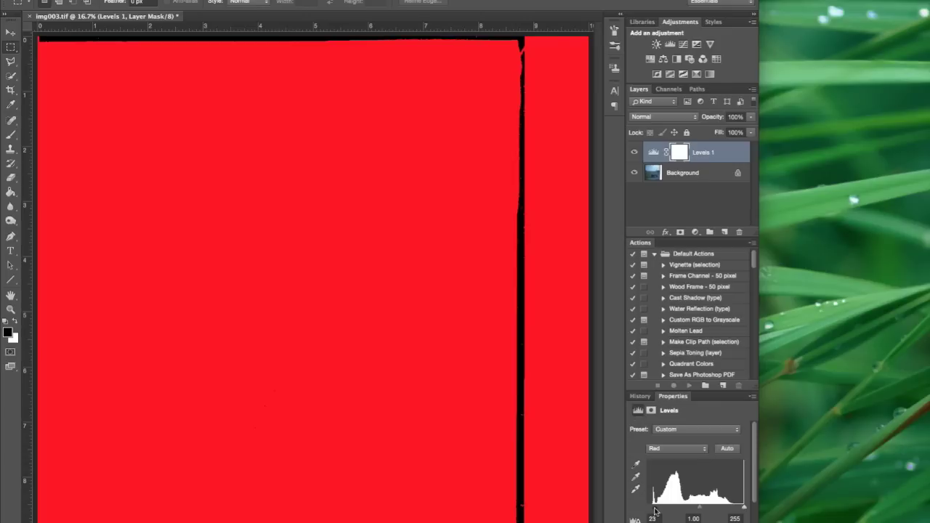
left_click_drag(655, 512, 654, 513)
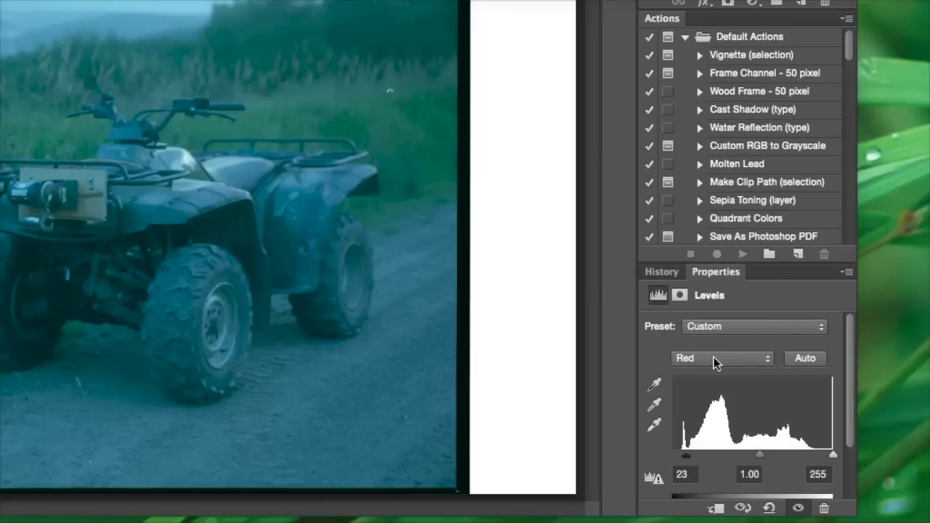
- Raise the Green channel's black input in the Levels adjustment to where the main histogram data begins
left_click(672, 447)
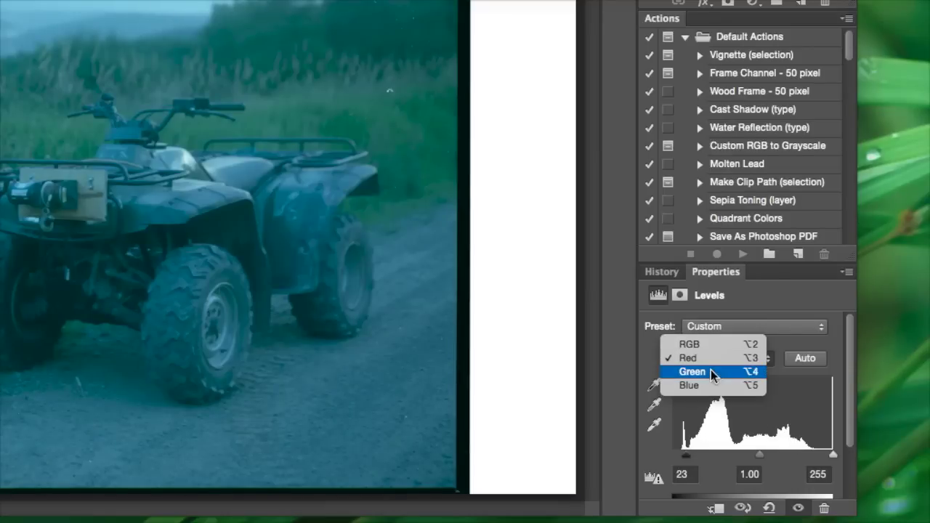
left_click(710, 369)
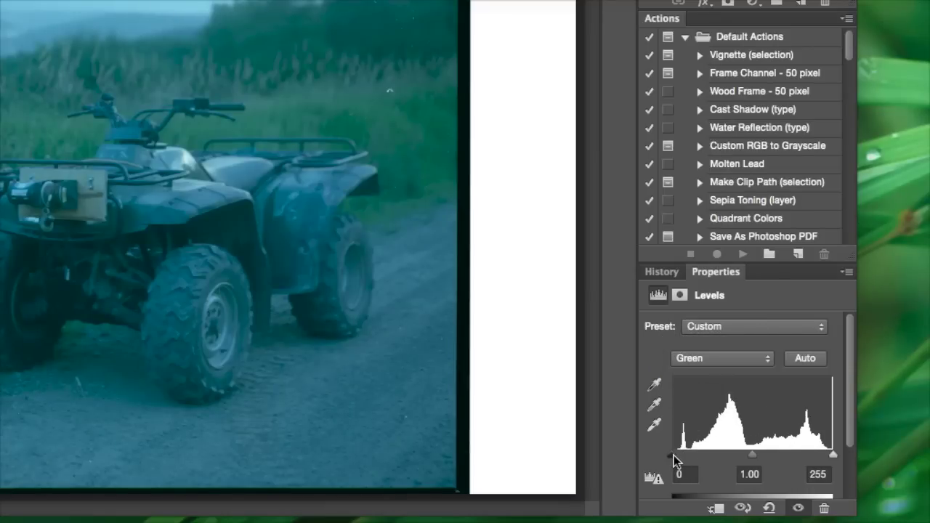
left_click_drag(673, 455, 689, 453)
- Set the Blue channel's black input to 27 in the Levels adjustment
left_click(726, 358)
left_click(717, 375)
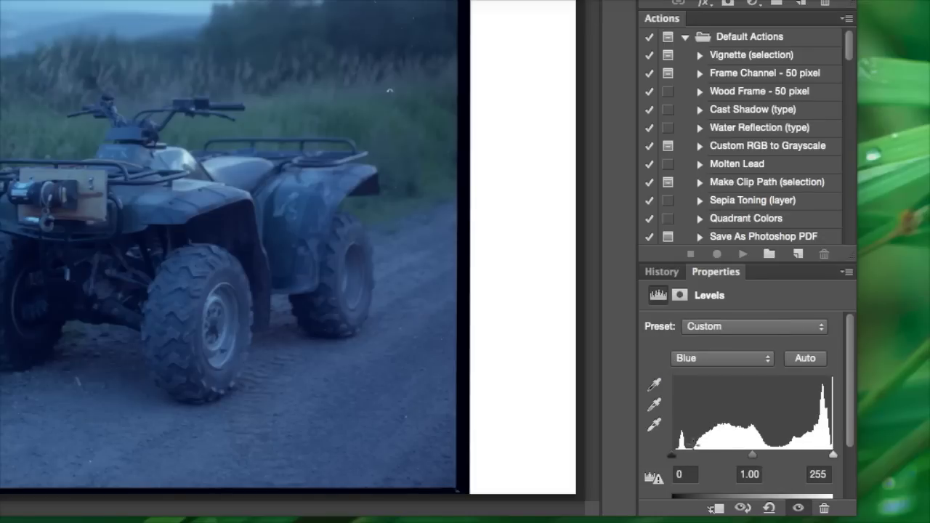
mouse_move(674, 456)
left_mouse_down()
mouse_move(695, 459)
mouse_move(687, 455)
left_mouse_up()
left_click(739, 359)
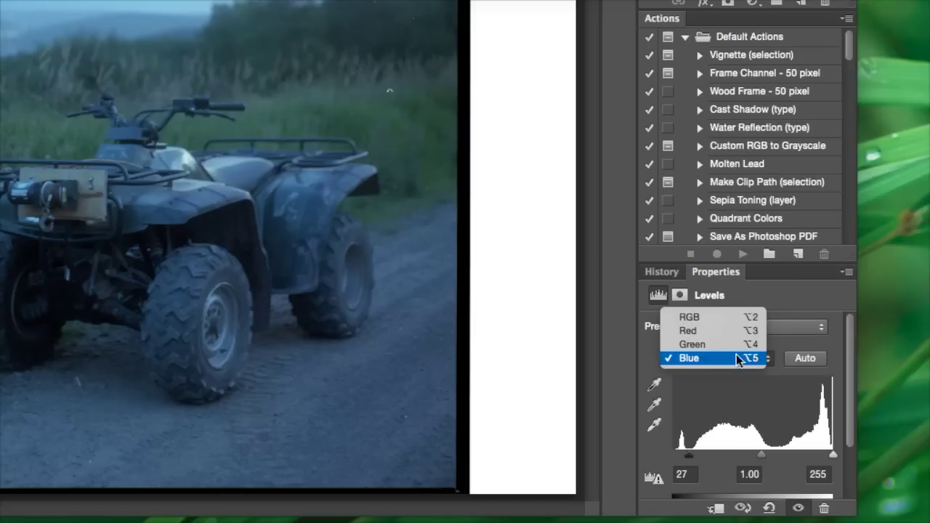
- In the Levels adjustment, set the combined RGB channel's white input to 252
left_click(725, 318)
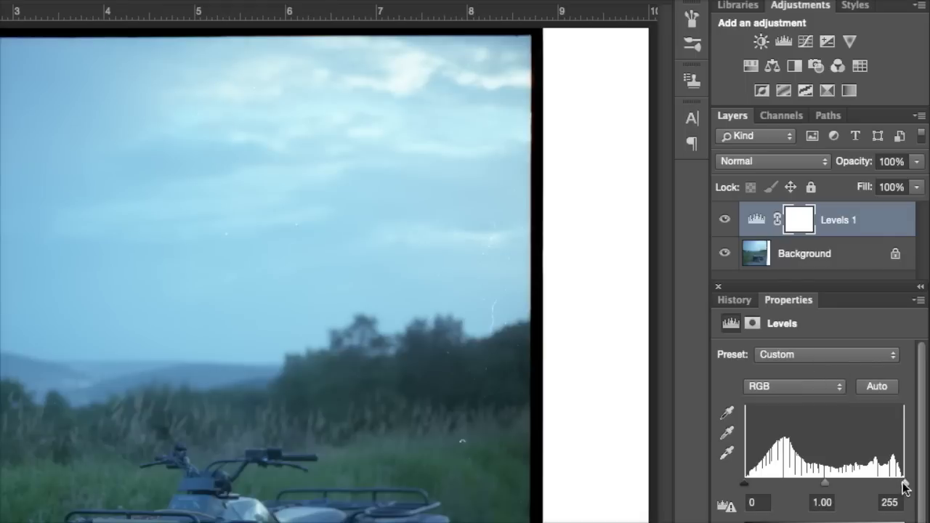
left_click_drag(832, 455, 830, 455)
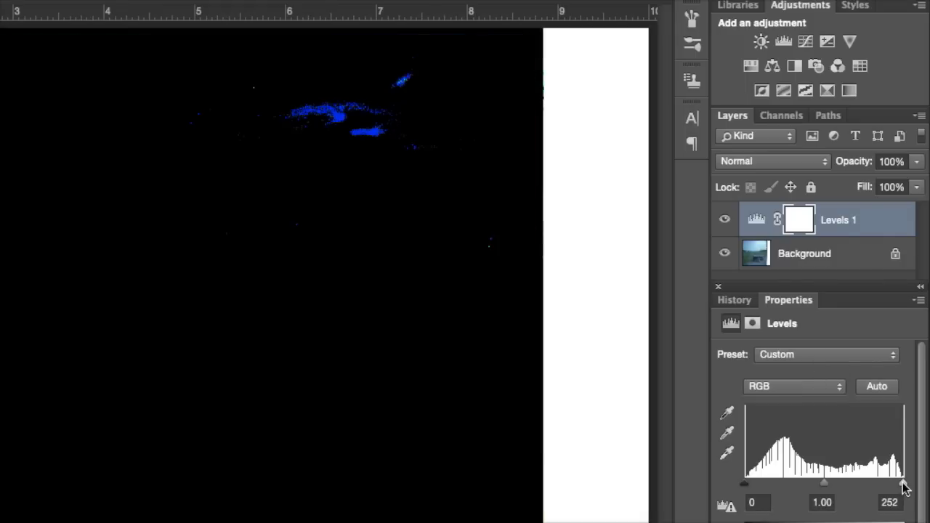
left_click_drag(904, 488, 905, 488)
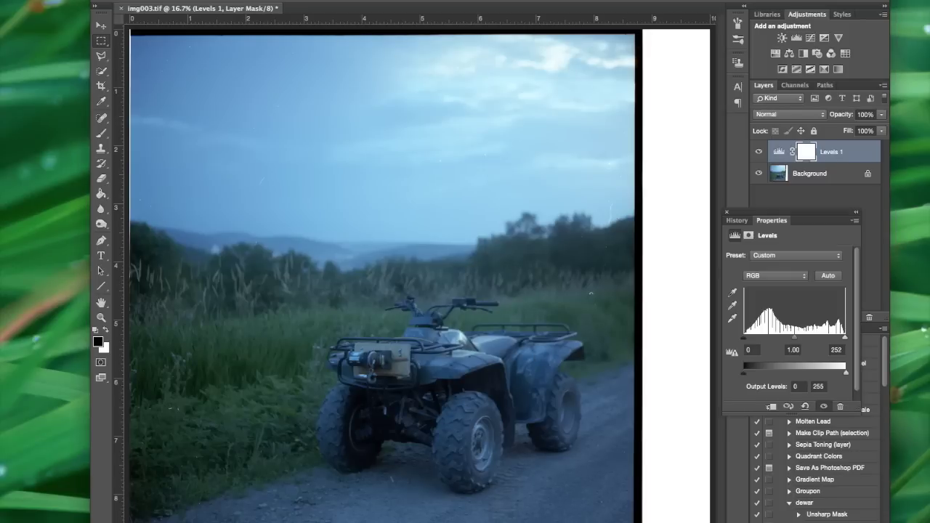
- Flip the whole canvas horizontally to correct the mirrored photo
left_click(33, 0)
mouse_move(73, 75)
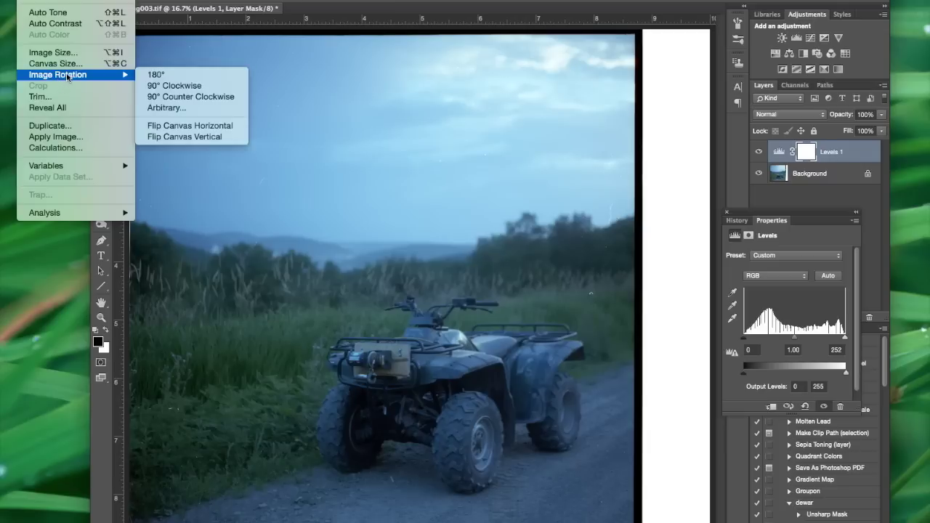
left_click(202, 126)
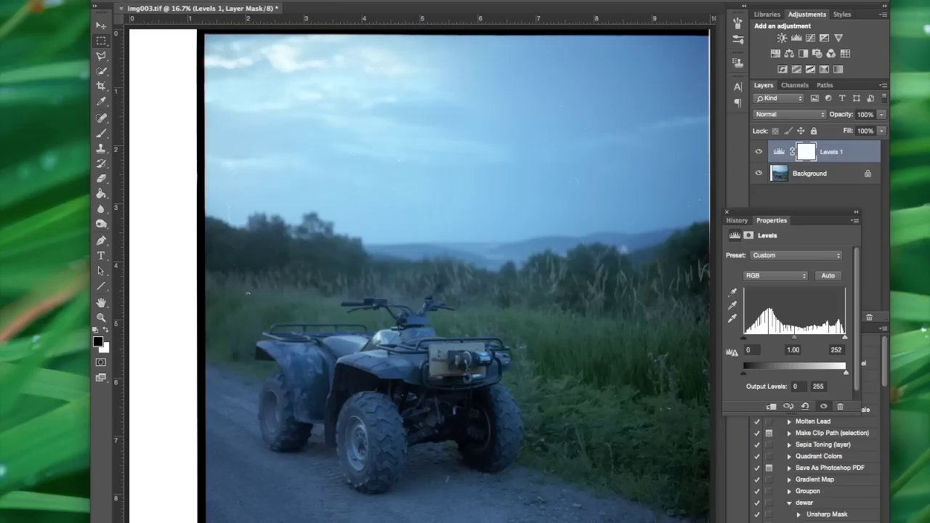
- Add a Color Balance adjustment layer above Levels 1 and set the midtones' Yellow–Blue value to -17
left_click(759, 241)
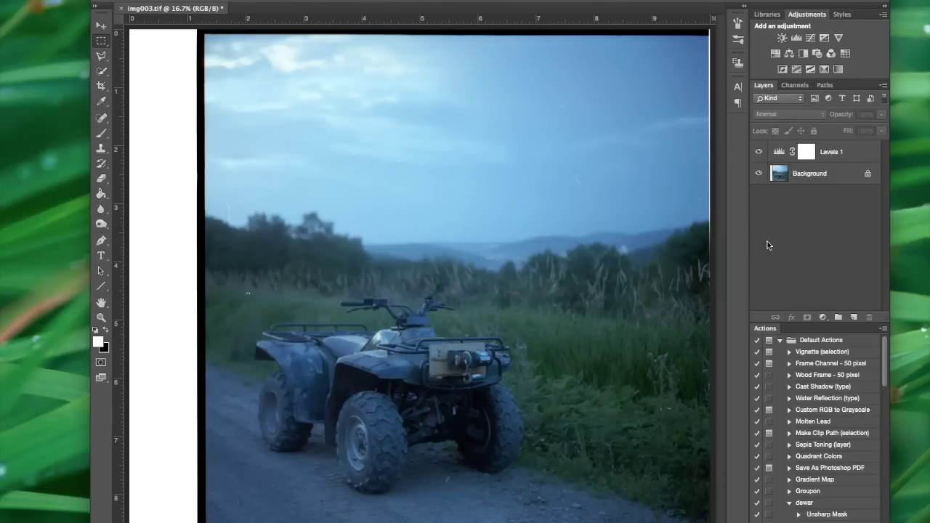
left_click(822, 317)
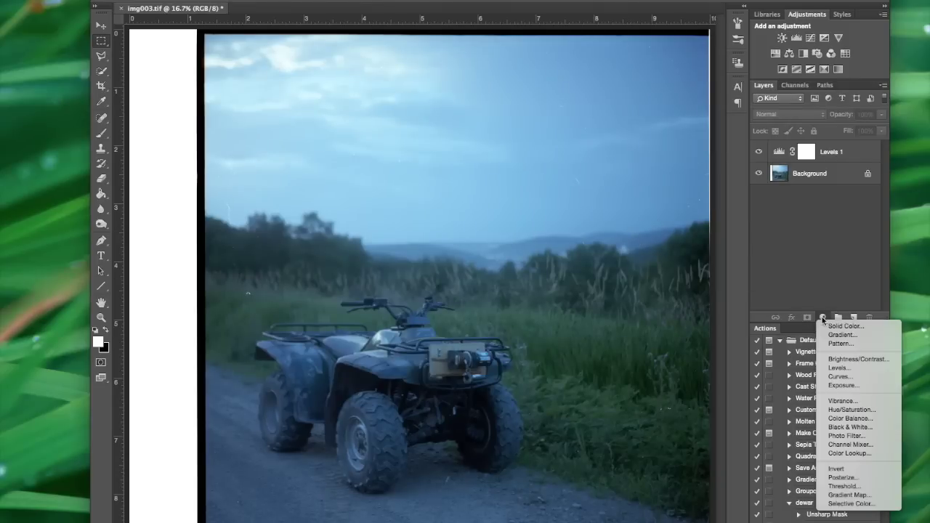
left_click(858, 421)
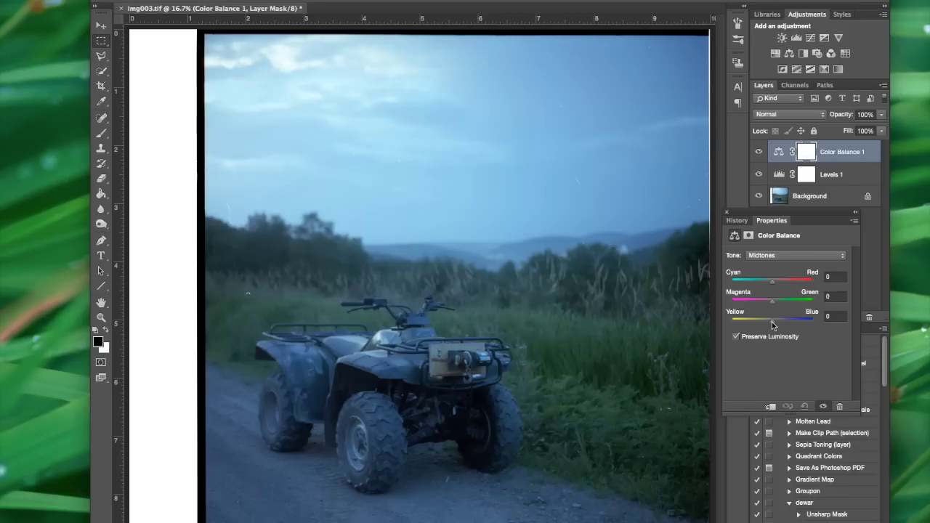
left_click_drag(772, 322, 765, 322)
- Set the shadows' Yellow–Blue value to -3 in the Color Balance adjustment
left_click(774, 256)
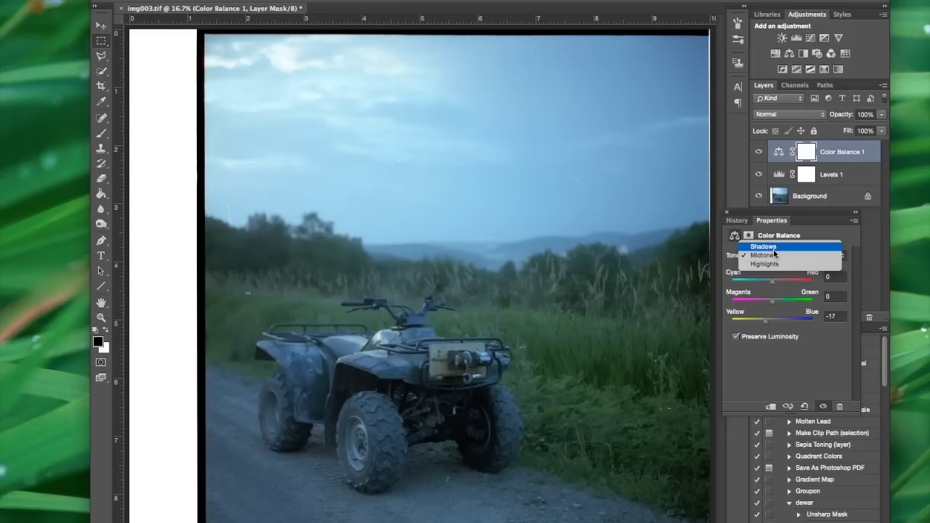
left_click(763, 246)
left_click(772, 322)
left_click_drag(772, 321, 769, 324)
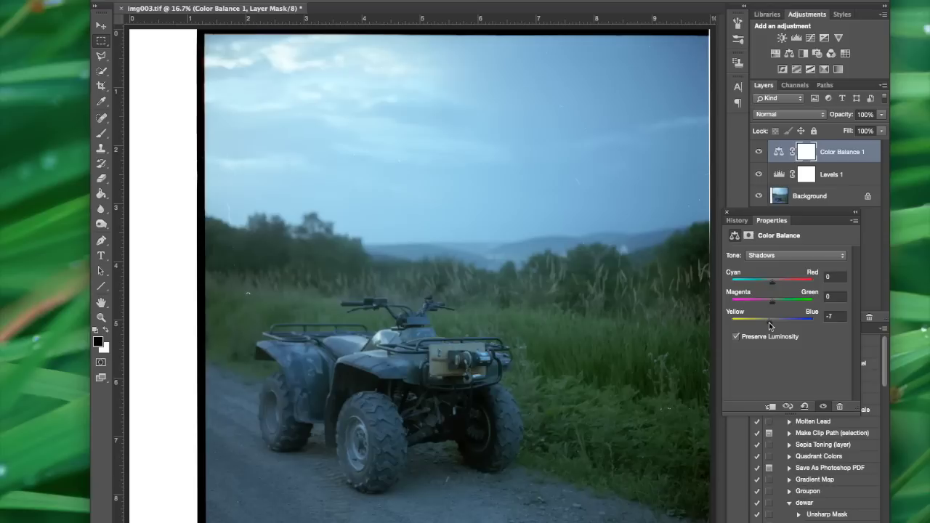
left_click(769, 255)
left_click(771, 275)
left_click_drag(771, 322, 769, 326)
key("Escape")
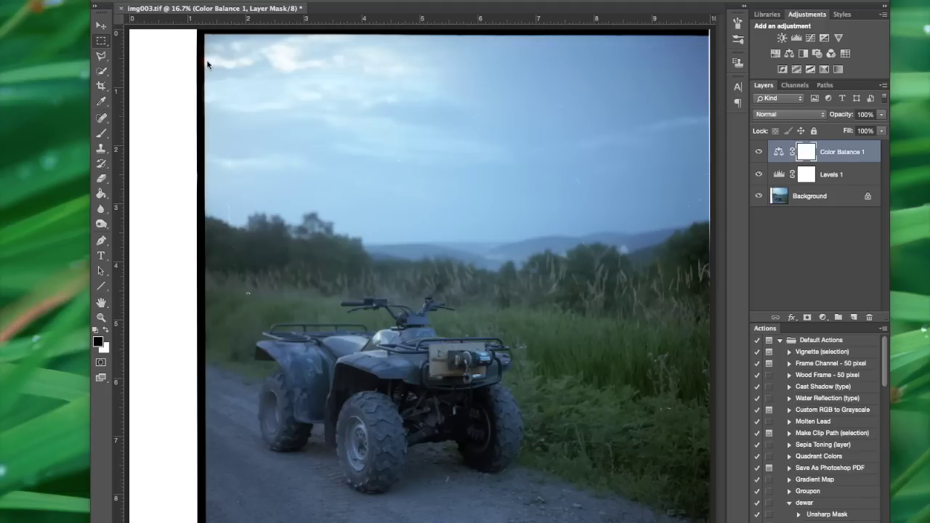
- Select the photo area inside the black film border with a rectangular marquee and crop the image to it
left_click(101, 41)
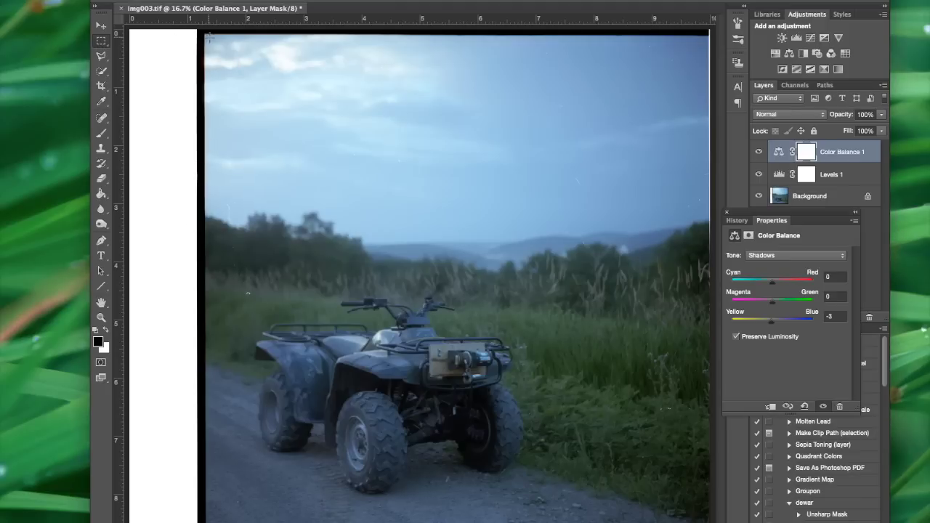
left_click_drag(205, 36, 712, 520)
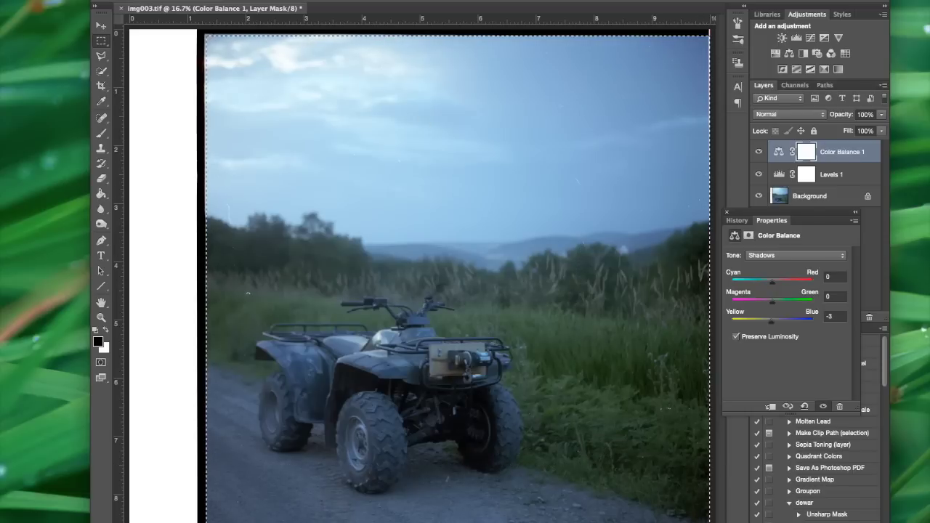
left_click(33, 0)
left_click(61, 87)
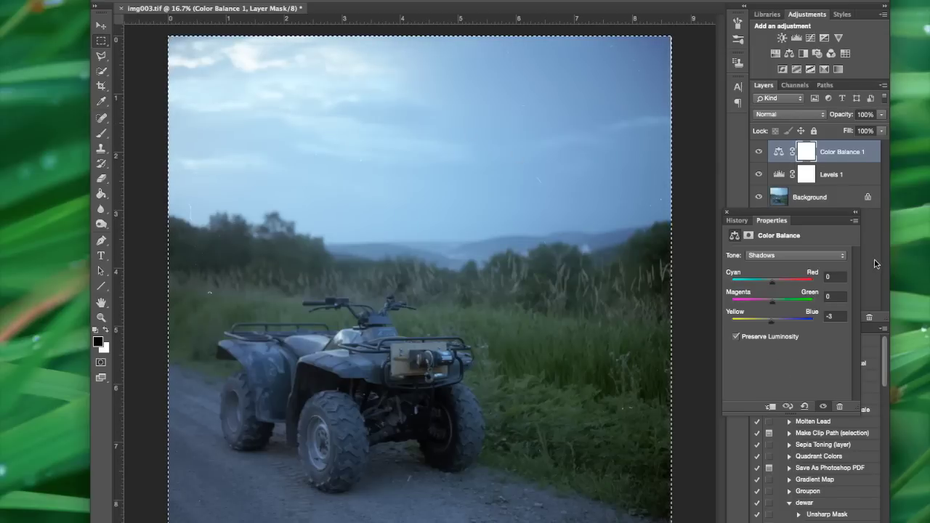
- Copy the Background layer's selected area onto a new layer and activate the Clone Stamp tool
left_click(813, 198)
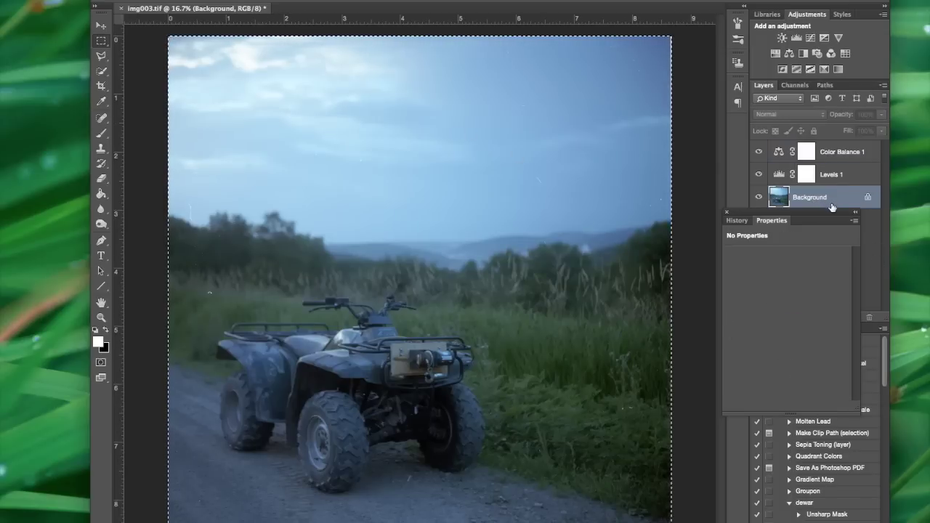
key("ctrl+j")
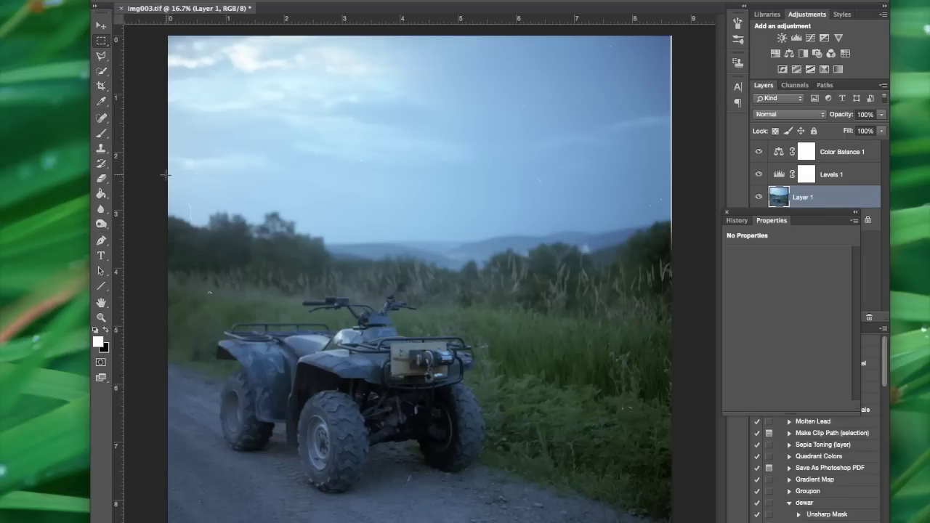
left_click(101, 151)
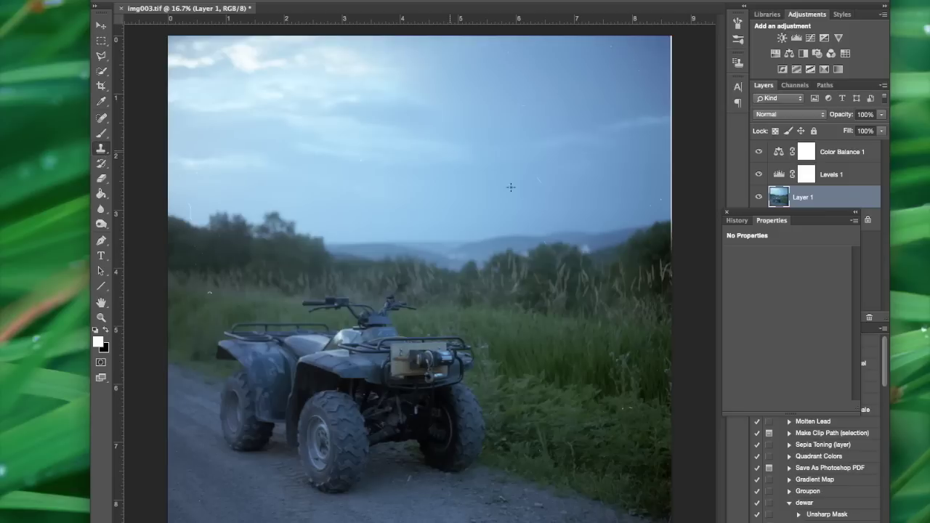
- Examine the sky, hills and grass of Layer 1 at 50% zoom for dust specks and scratches
key("ctrl+plus")
key("ctrl+plus")
key("ctrl+plus")
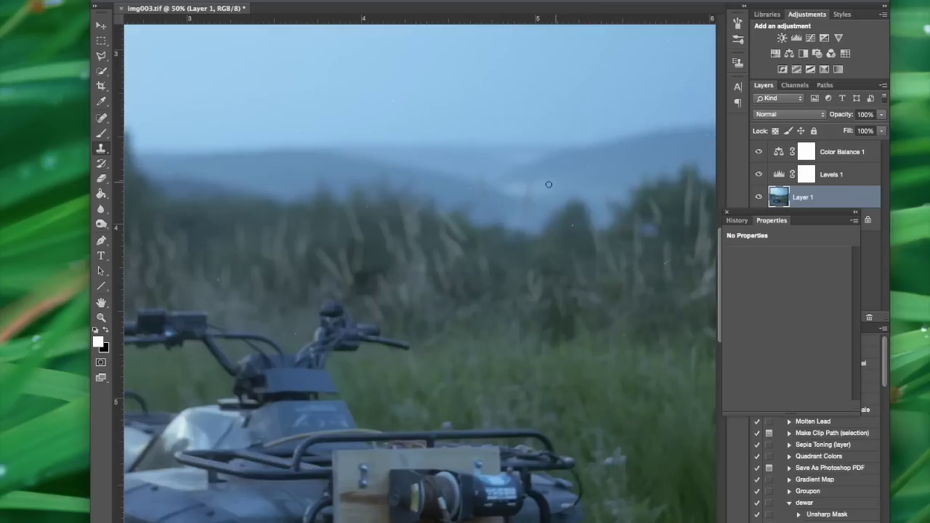
scroll(466, 210, "up", 10)
scroll(466, 210, "right", 3)
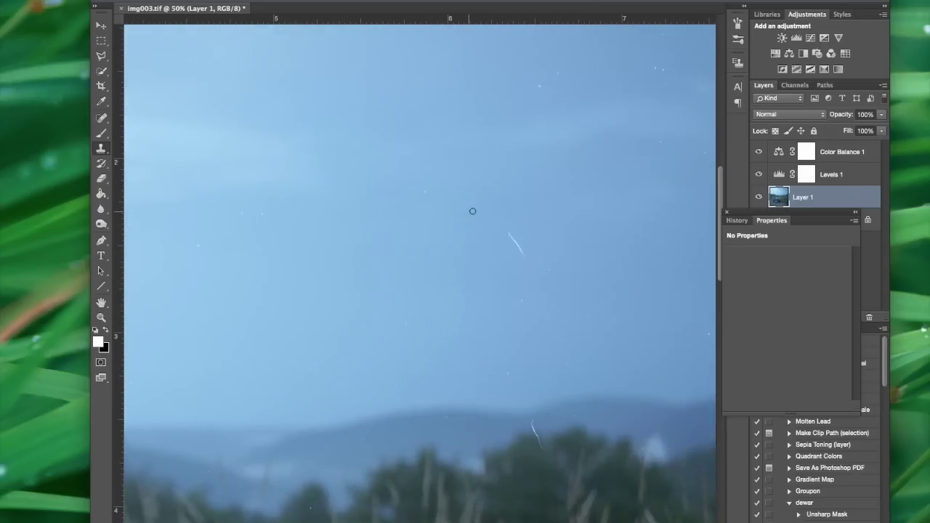
scroll(435, 214, "right", 3)
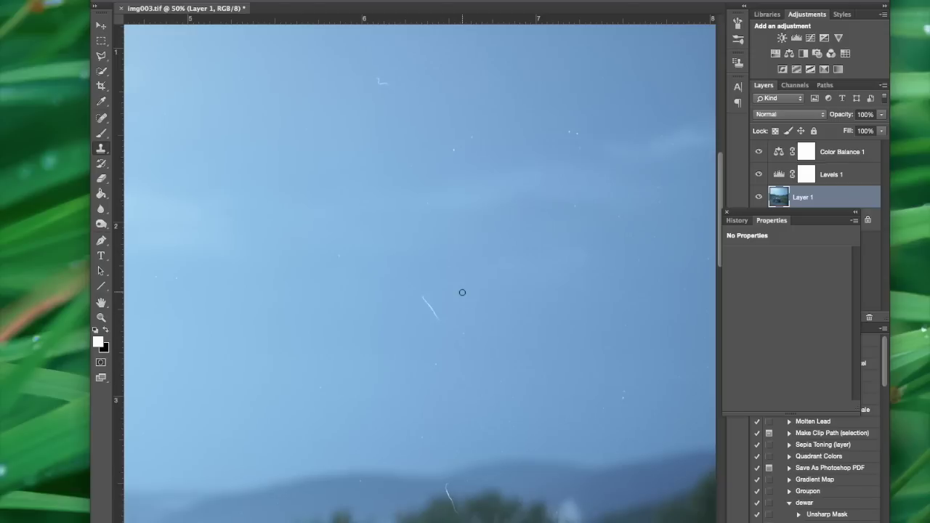
scroll(462, 292, "down", 3)
scroll(469, 297, "right", 5)
scroll(470, 298, "up", 3)
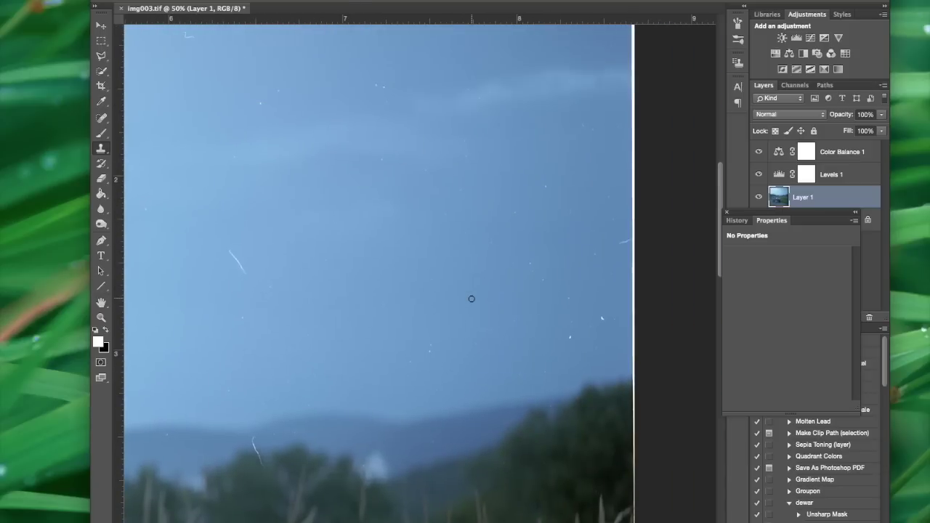
scroll(471, 299, "left", 2)
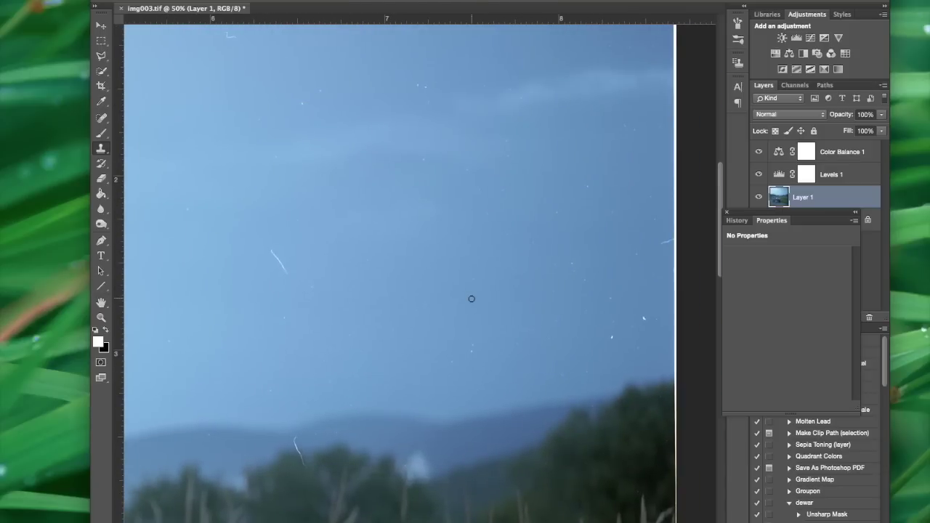
scroll(471, 299, "up", 5)
scroll(471, 298, "left", 20)
scroll(471, 298, "up", 2)
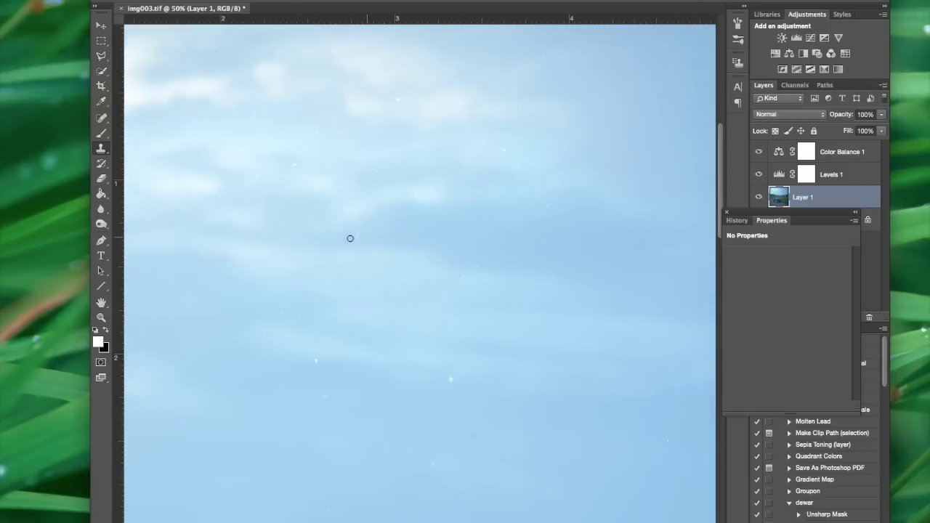
scroll(349, 239, "left", 2)
scroll(350, 239, "down", 7)
scroll(349, 238, "down", 7)
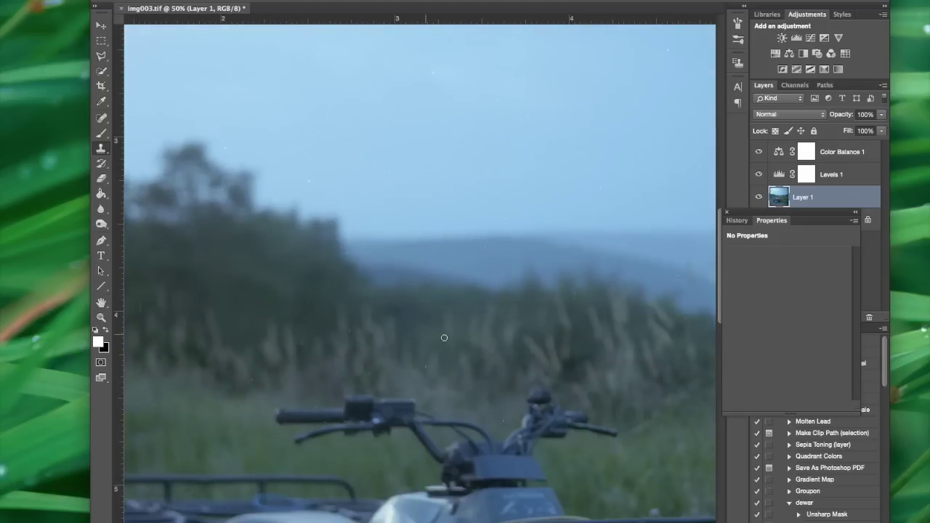
scroll(515, 325, "down", 2)
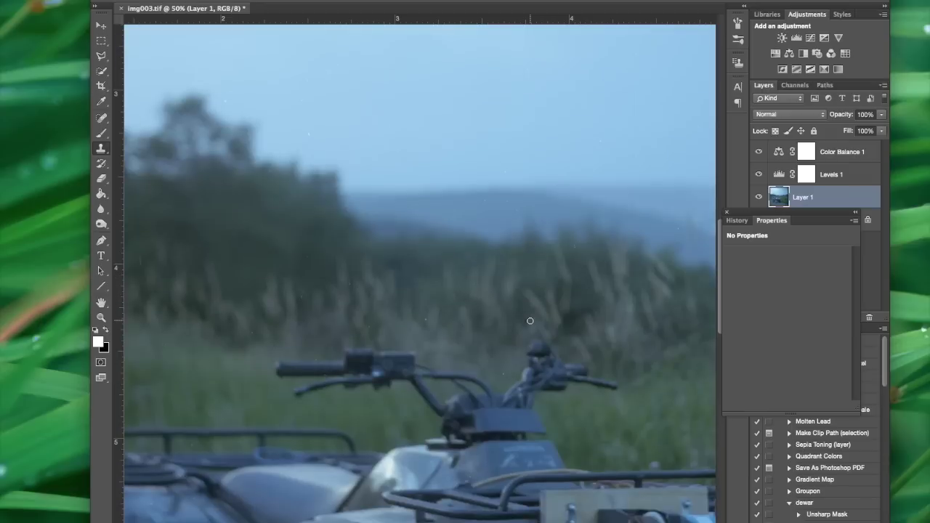
scroll(530, 321, "right", 3)
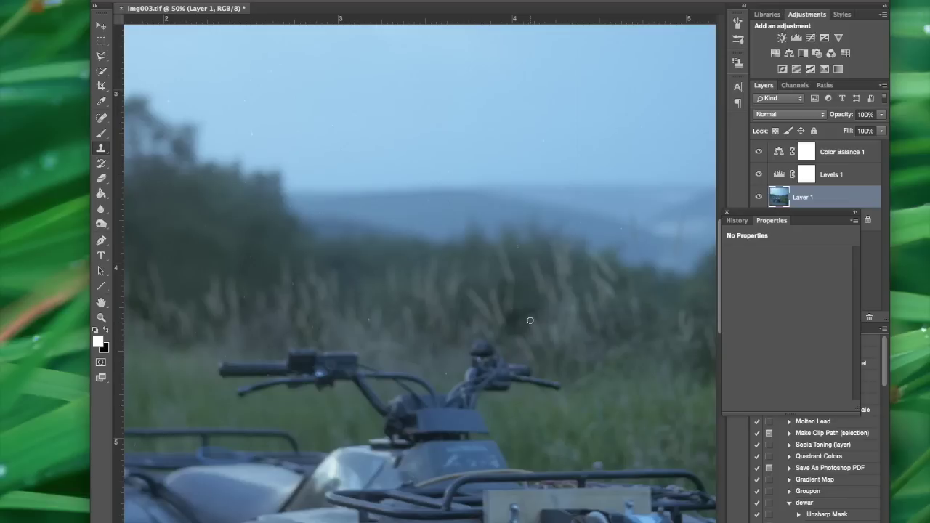
scroll(529, 321, "up", 4)
scroll(523, 319, "right", 3)
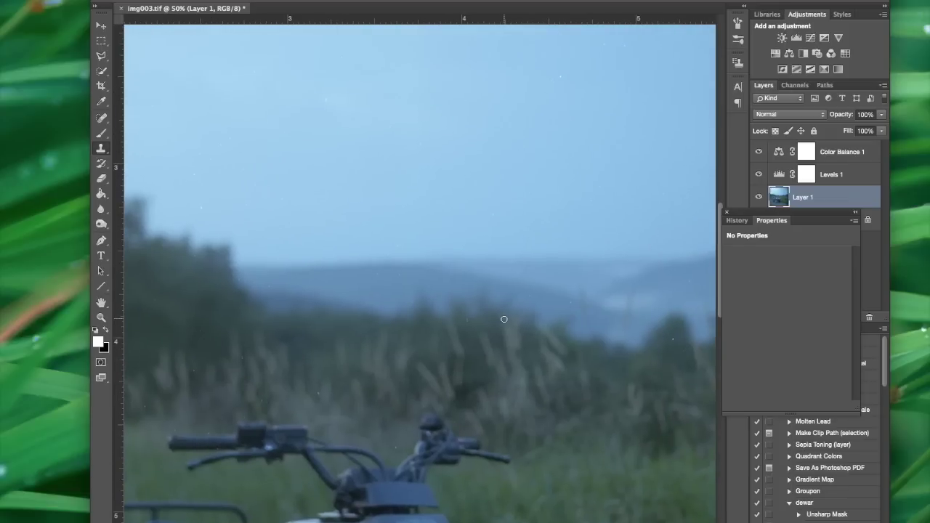
scroll(504, 319, "right", 8)
scroll(504, 319, "down", 1)
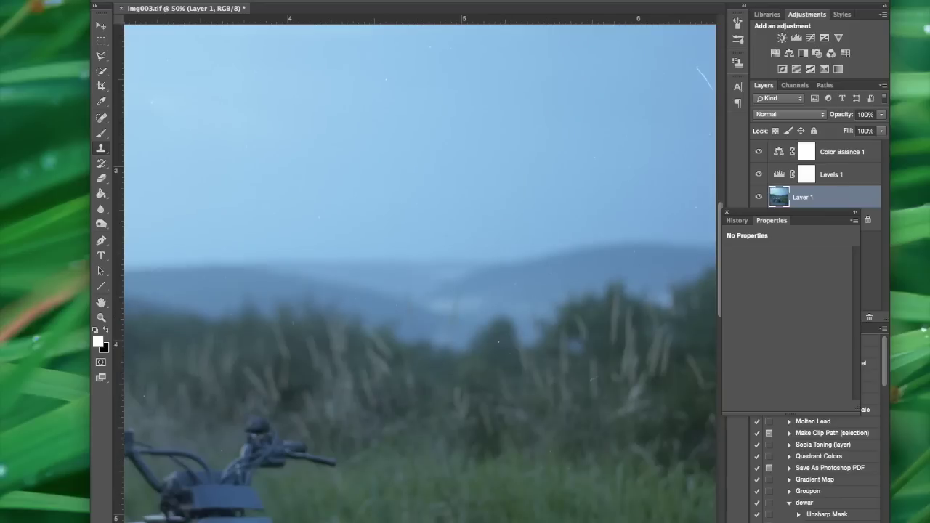
- Retouch the thin white scratch and the small hair-like mark above it in the sky with the Patch tool
scroll(420, 274, "up", 15)
scroll(420, 274, "right", 11)
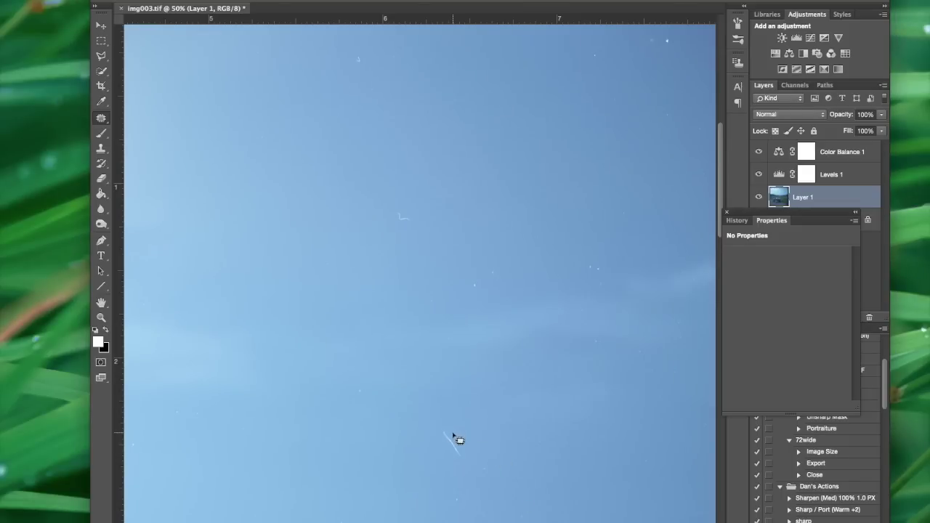
mouse_move(446, 431)
left_mouse_down()
mouse_move(464, 462)
mouse_move(458, 441)
mouse_move(461, 454)
mouse_move(455, 448)
mouse_move(463, 446)
left_mouse_up()
mouse_move(406, 216)
left_mouse_down()
mouse_move(414, 220)
mouse_move(403, 225)
mouse_move(405, 213)
mouse_move(494, 222)
mouse_move(388, 51)
mouse_move(369, 61)
left_mouse_up()
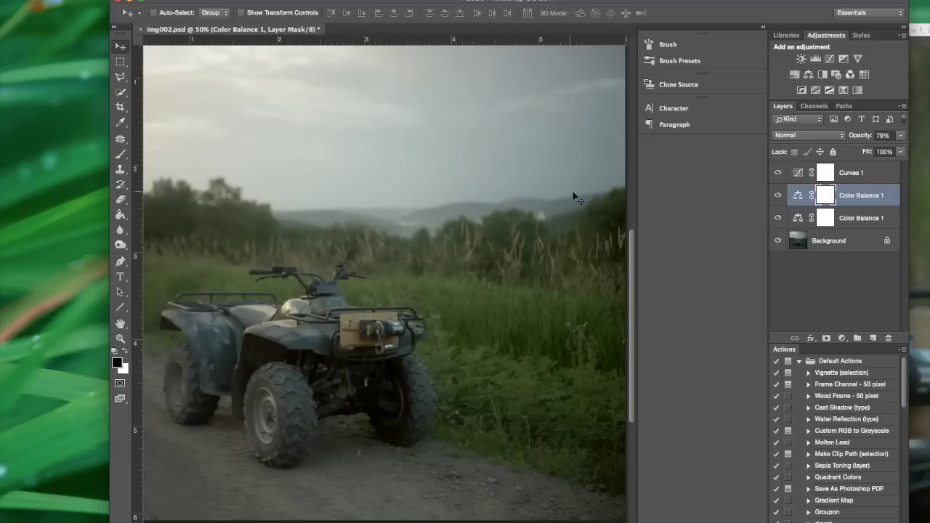
- In img002.psd, compare the photo with and without the upper Color Balance layer and the Curves 1 layer
left_click(776, 195)
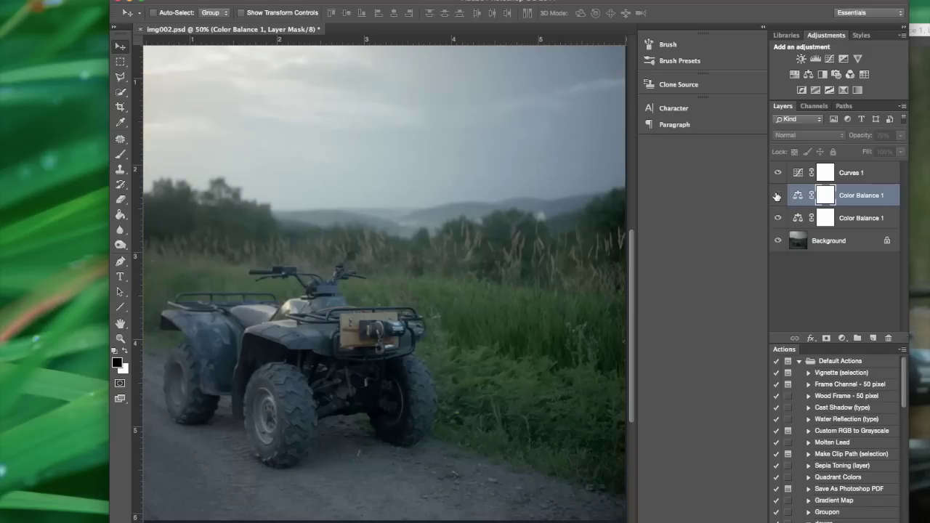
left_click(777, 195)
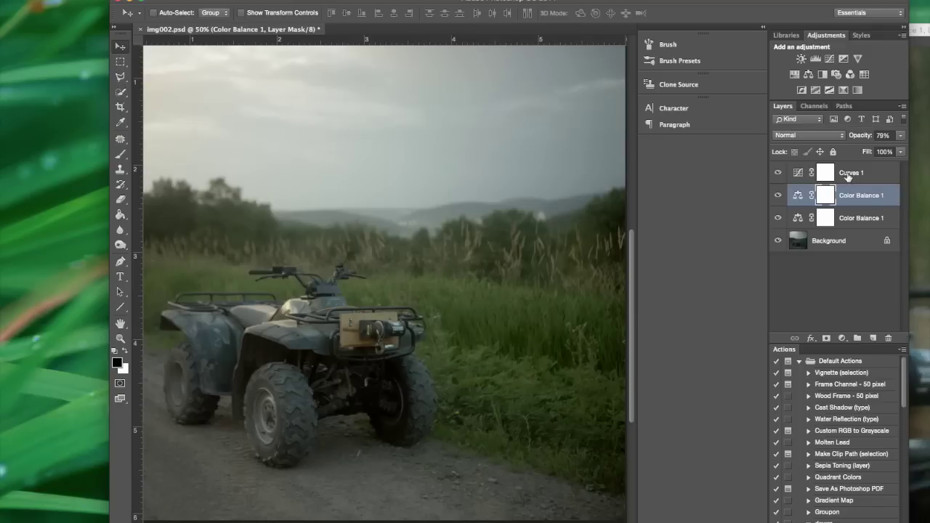
left_click(777, 173)
left_click(777, 173)
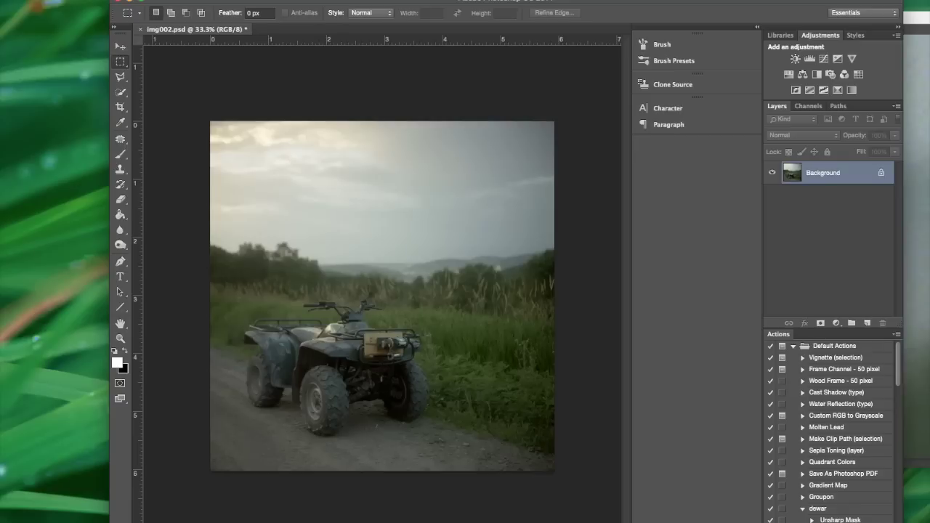
- Check the pixel dimensions, print size and resolution of img002.psd in the Image Size settings without altering them
left_click(33, 0)
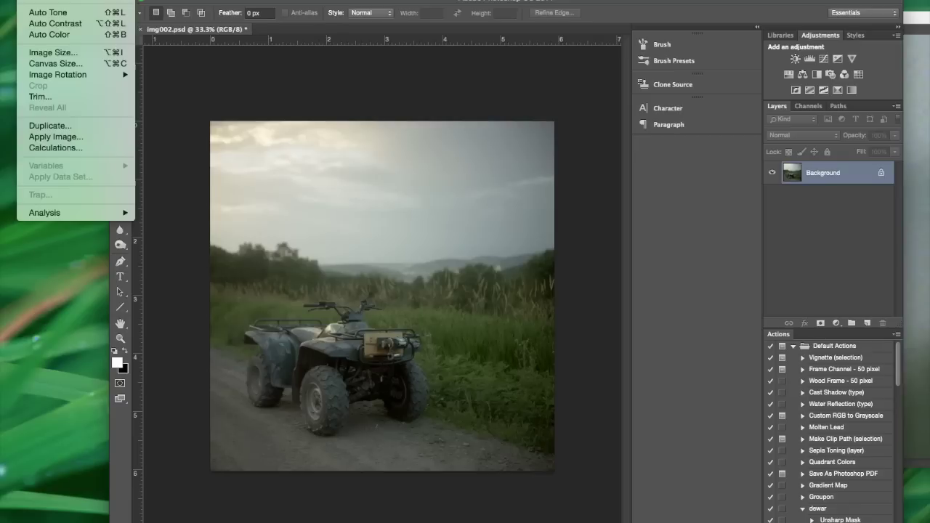
left_click(73, 58)
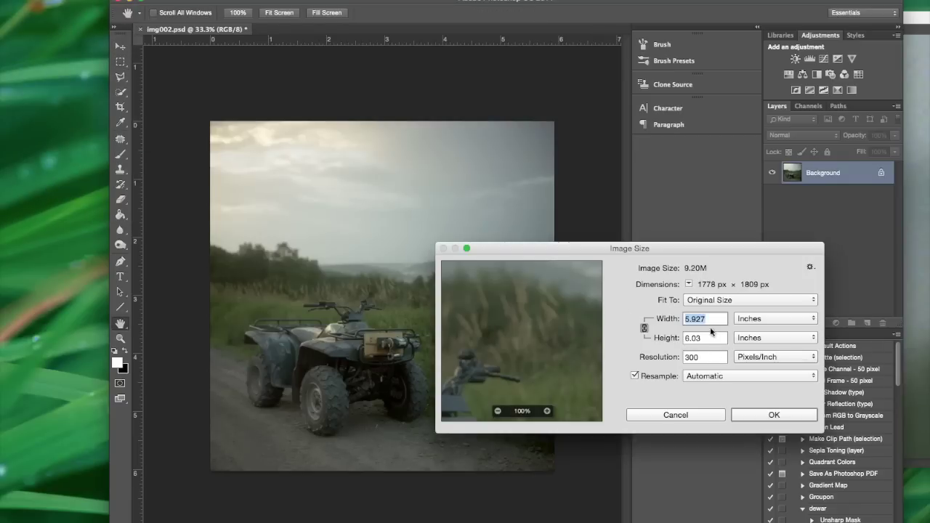
left_click(769, 416)
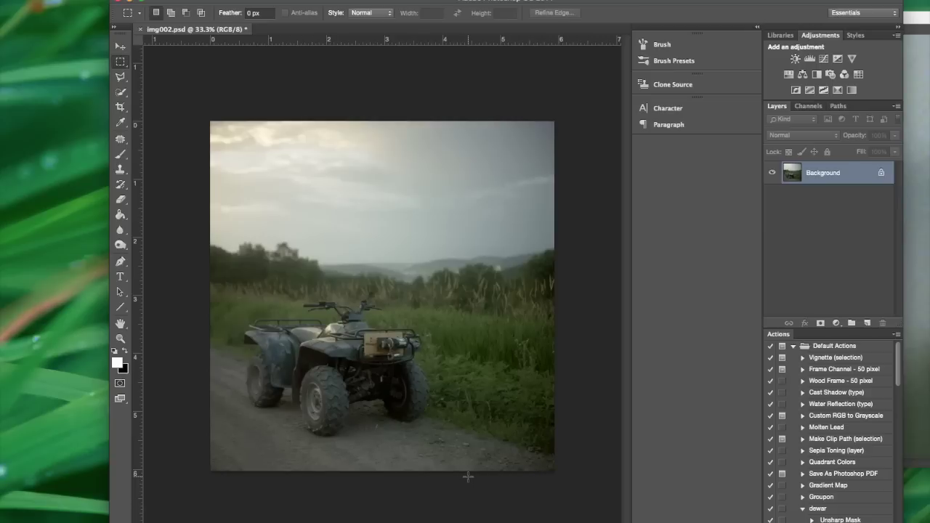
- Examine the sharpness of the grass, handlebar and front winch of the quad in img002.psd at 400% zoom
key("super+plus")
key("super+plus")
key("super+plus")
key("super+plus")
key("super+plus")
key("super+plus")
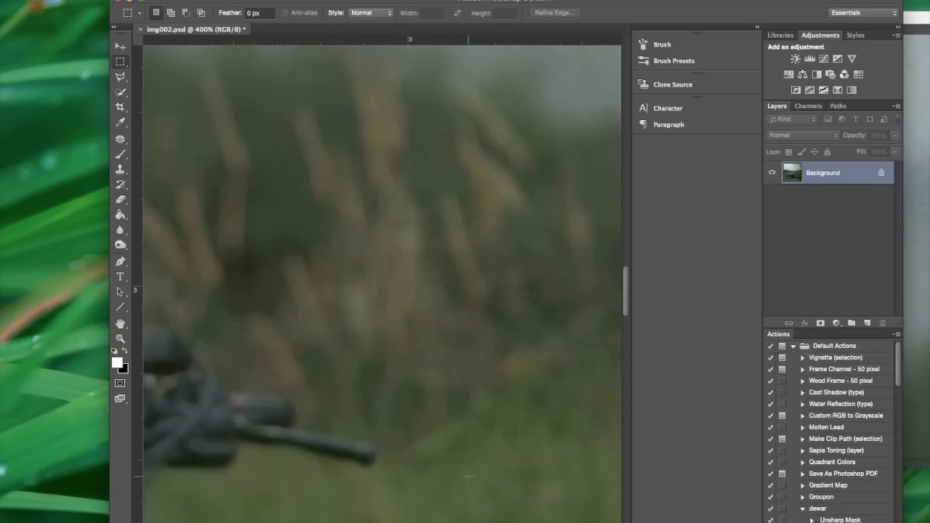
scroll(501, 453, "down", 10)
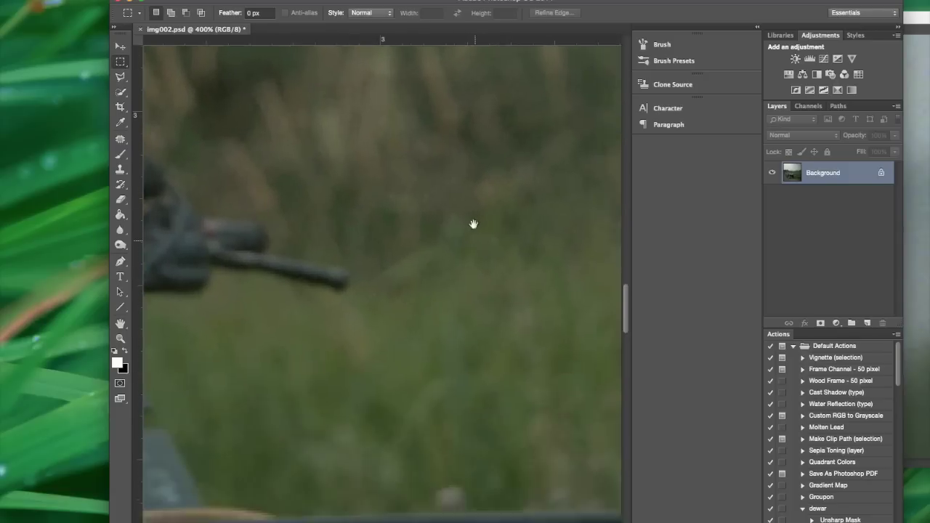
scroll(334, 271, "down", 7)
scroll(334, 271, "right", 8)
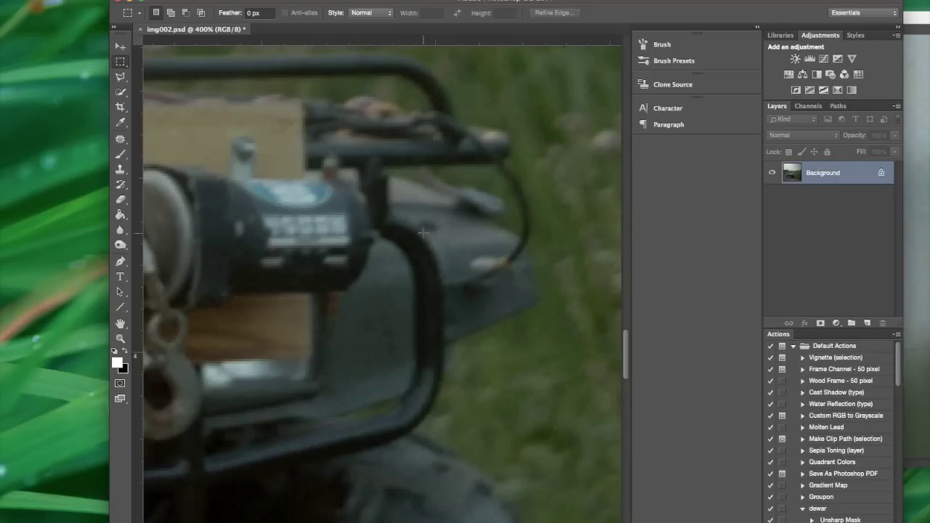
- Bring the quad's winch into view in img001.psd and compare it with the same area of img002.psd at 500% zoom
key("ctrl+Tab")
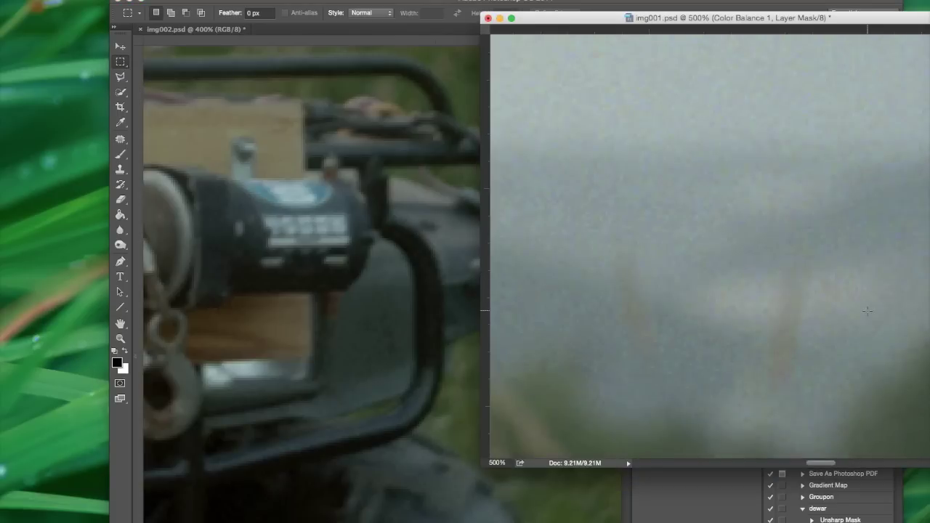
left_click_drag(841, 353, 759, 37)
left_click_drag(763, 240, 886, 45)
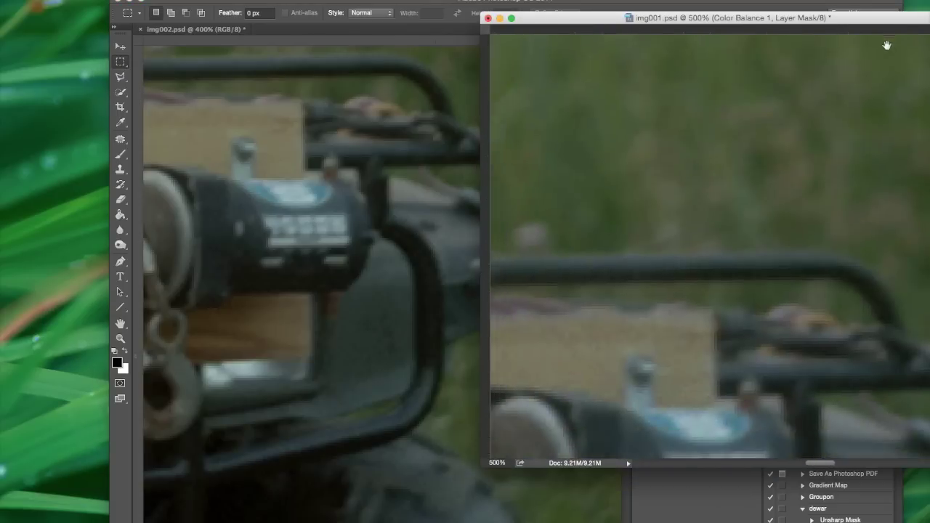
left_click_drag(799, 406, 719, 180)
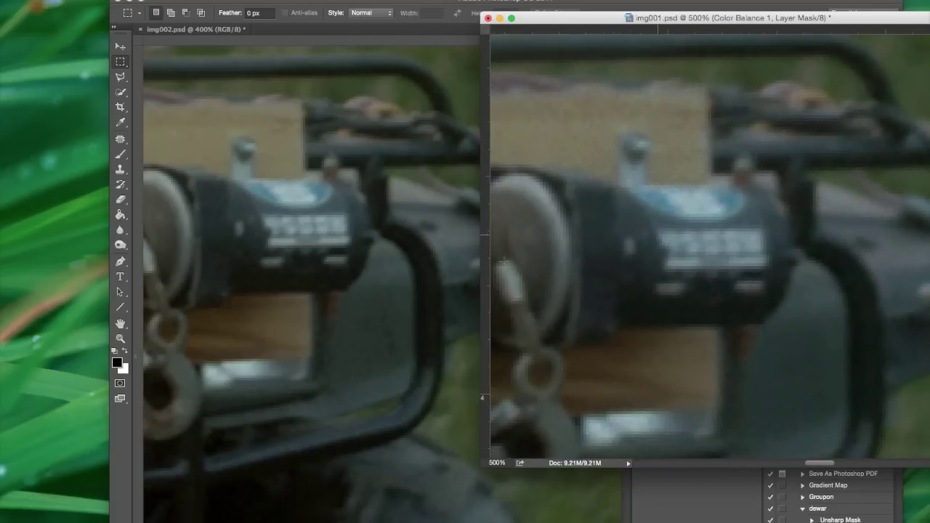
key("ctrl+Tab")
scroll(439, 268, "down", 5)
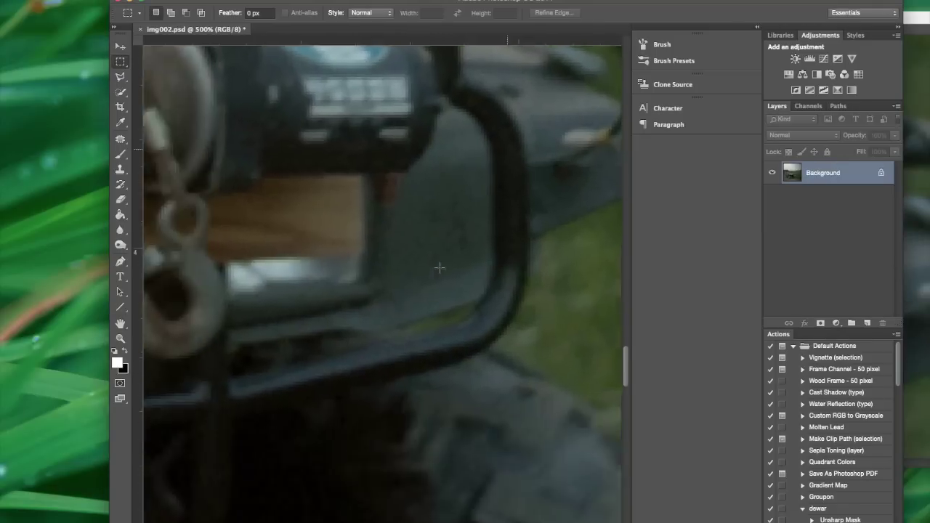
scroll(520, 245, "up", 6)
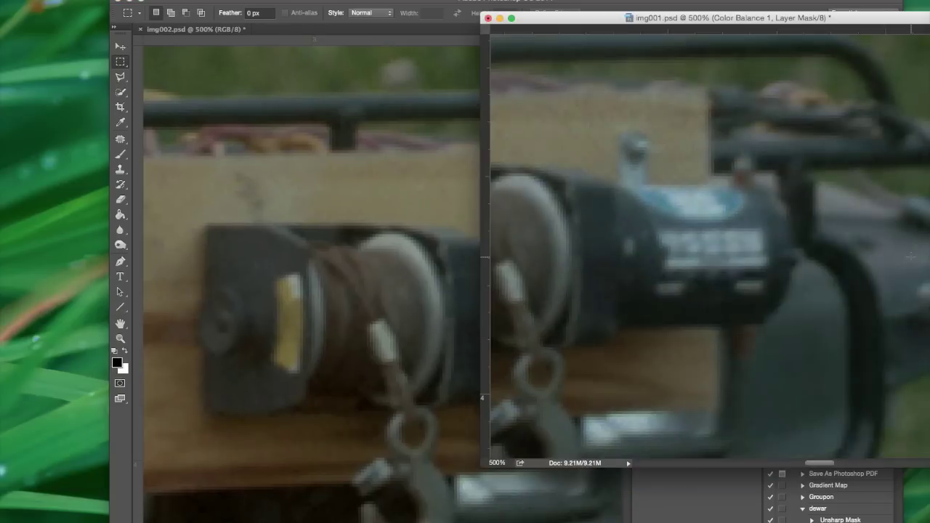
- Move the img001.psd window aside to uncover img002.psd and compare the winch label and wooden board in both scans
left_click(913, 260)
left_click_drag(597, 20, 722, 87)
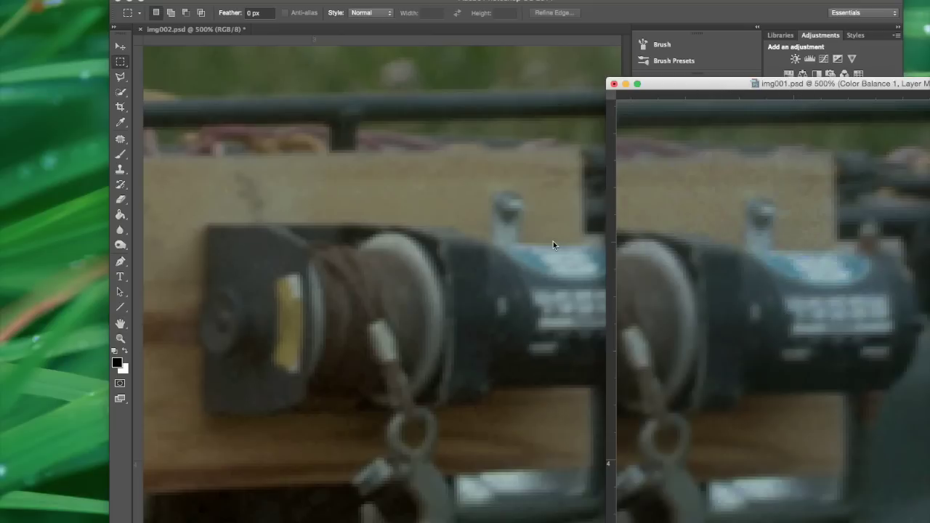
left_click(521, 208)
key("x")
scroll(469, 206, "right", 10)
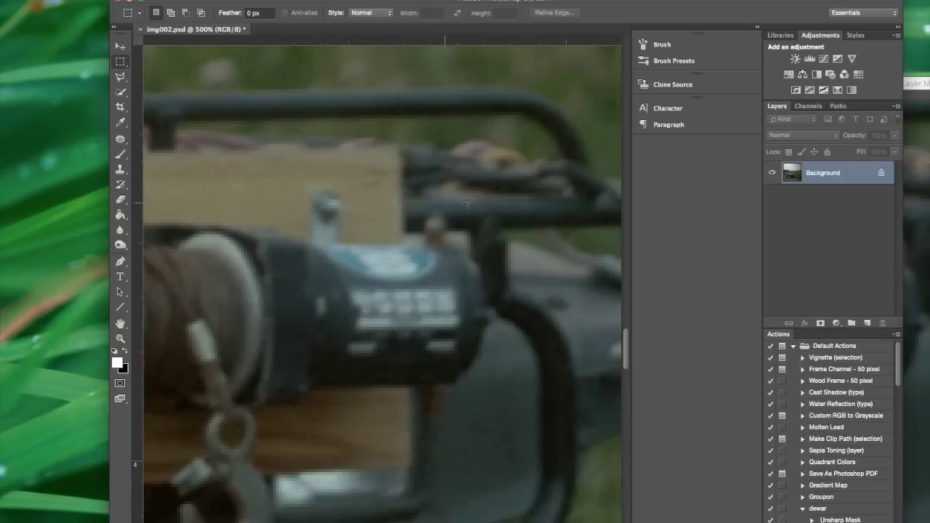
- Compare the grain in the sky and along the distant hills between img002.psd and img001.psd at 500% zoom
scroll(469, 206, "right", 10)
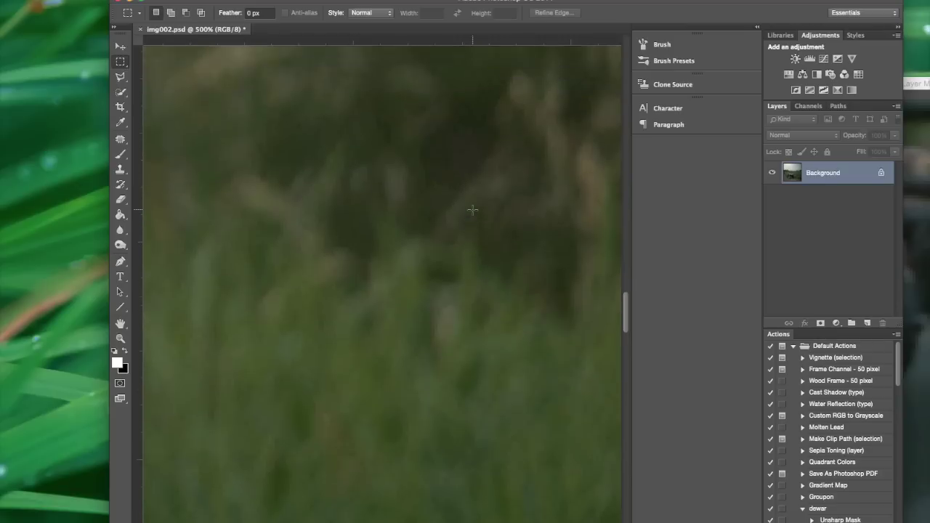
scroll(472, 211, "up", 10)
left_click(917, 294)
key("x")
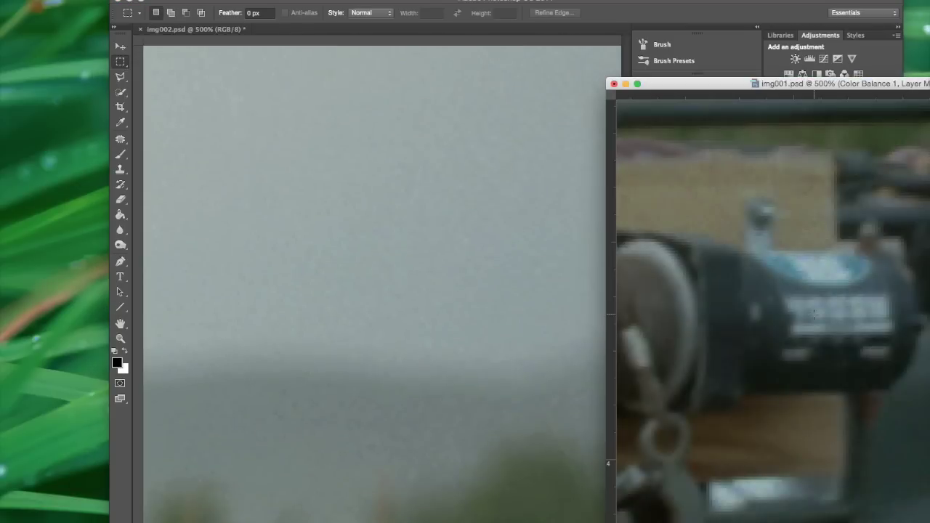
scroll(813, 313, "up", 10)
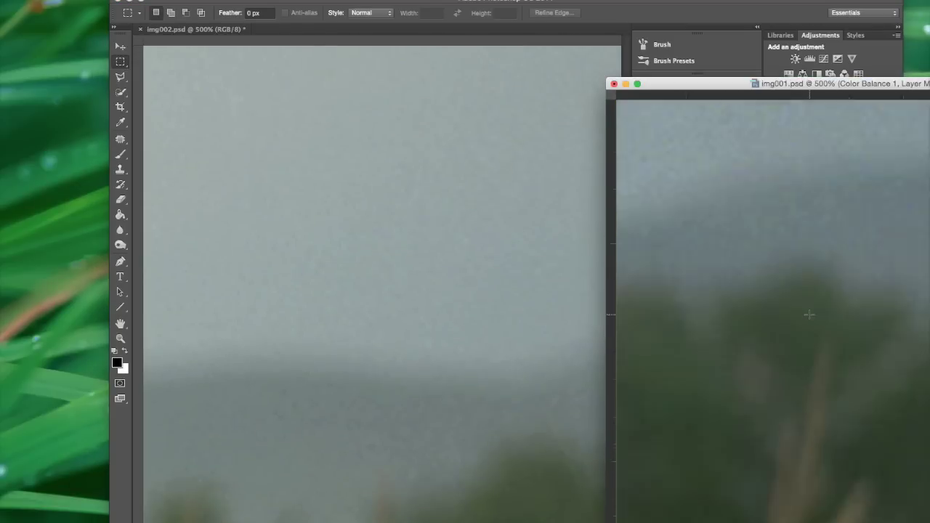
scroll(809, 314, "up", 5)
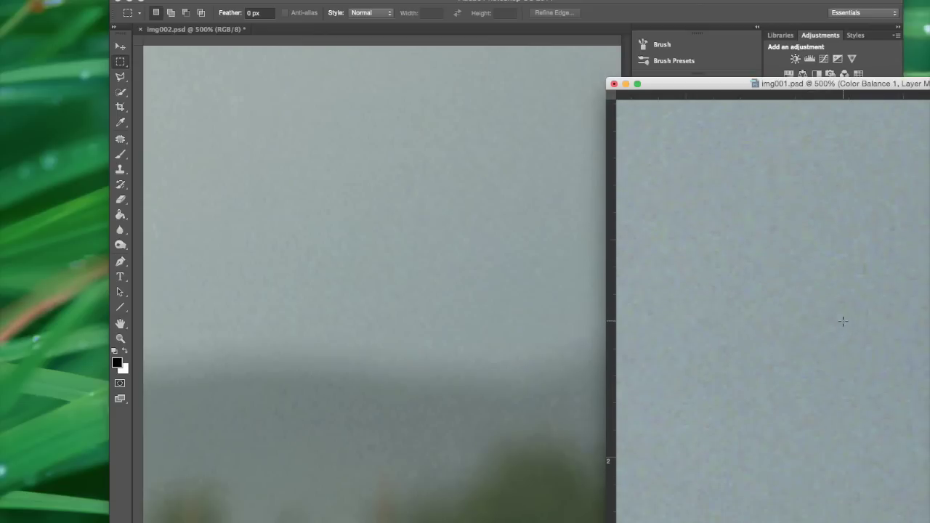
scroll(842, 321, "down", 8)
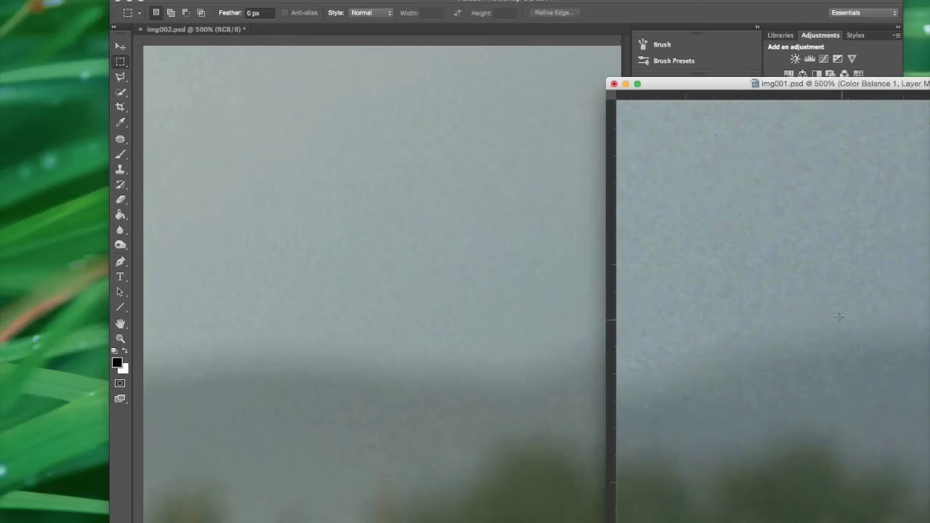